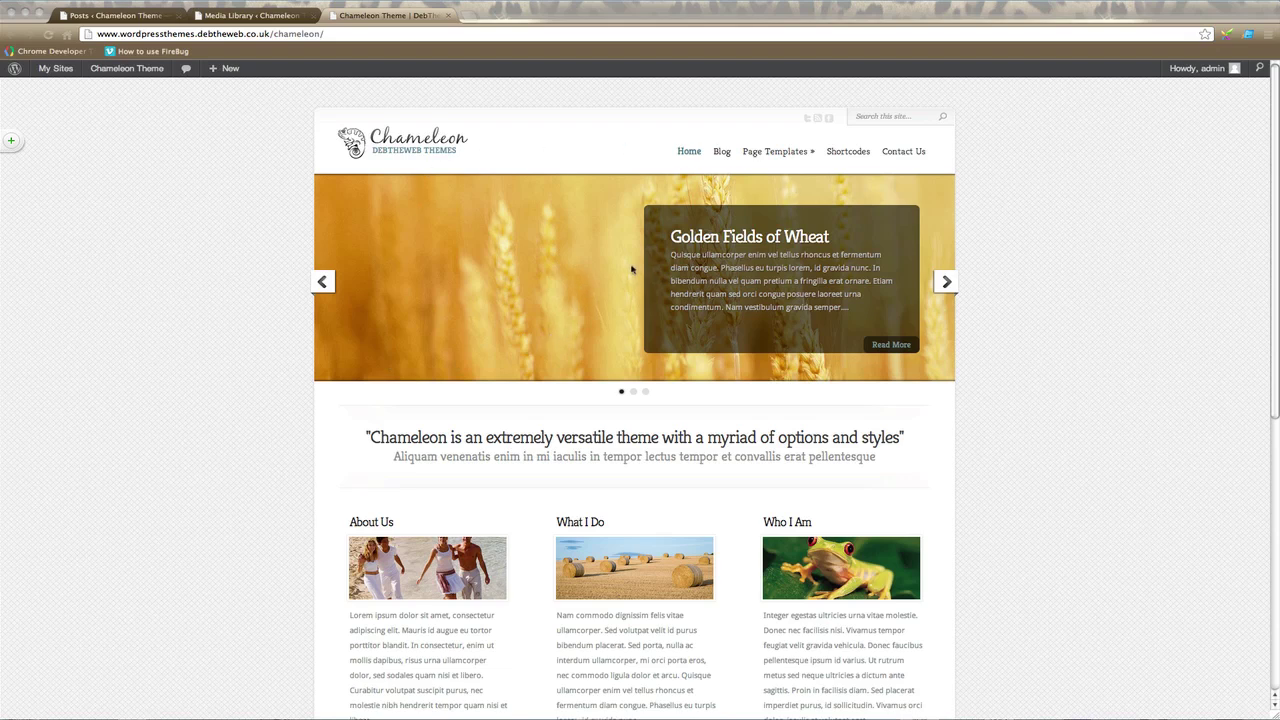
- Advance the homepage slider through Blue Daisy and back to Golden Fields of Wheat
left_click(947, 283)
left_click(947, 283)
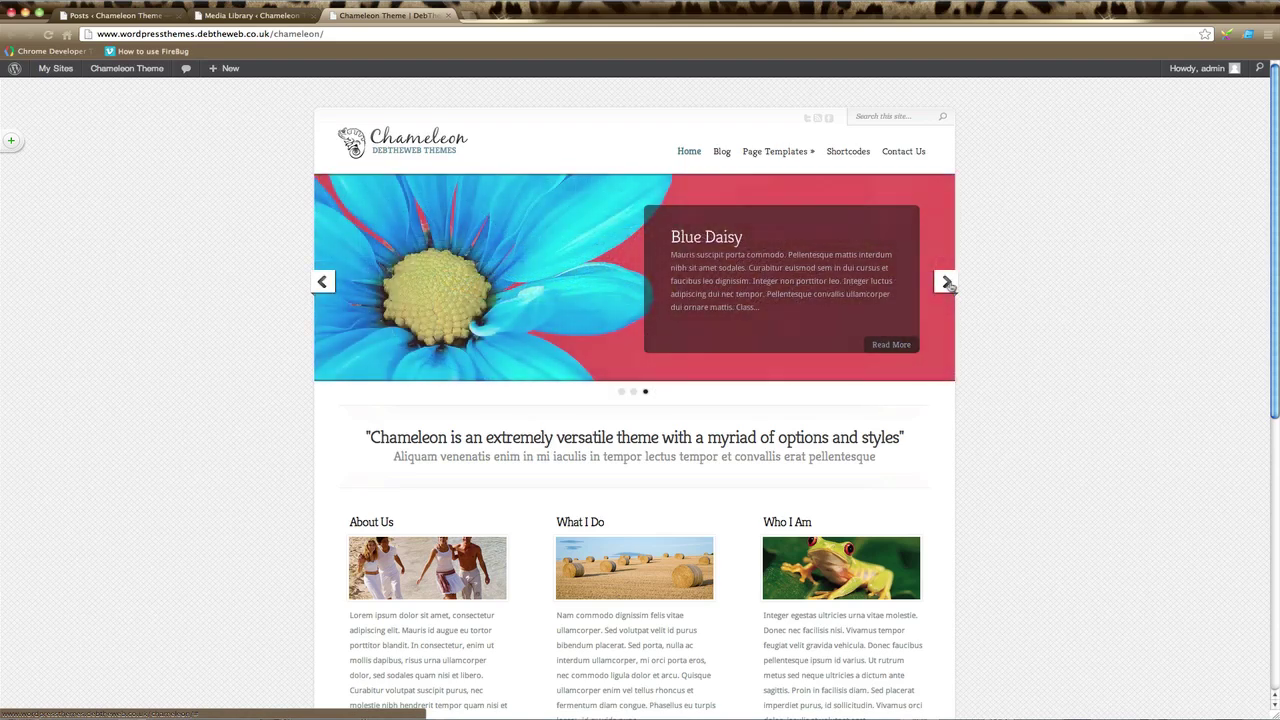
left_click(947, 283)
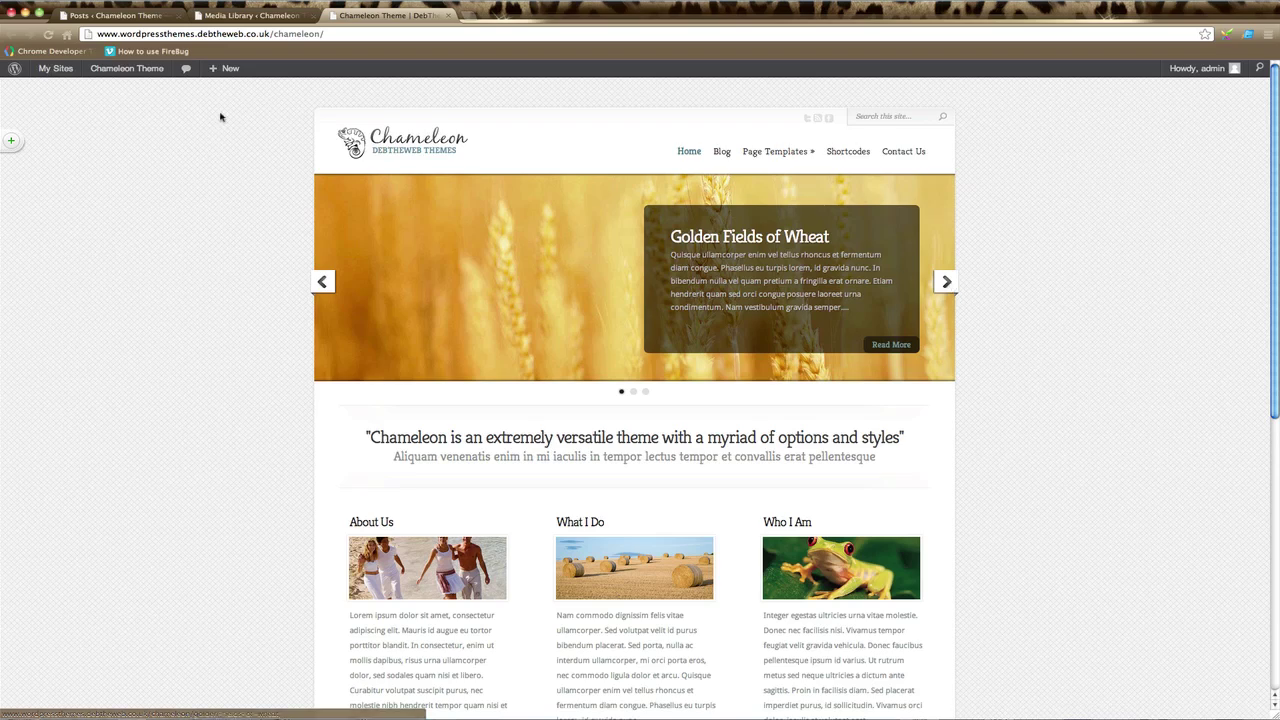
- Upload field-of-daisies.jpg via the Media Library's Add New upload page
left_click(244, 16)
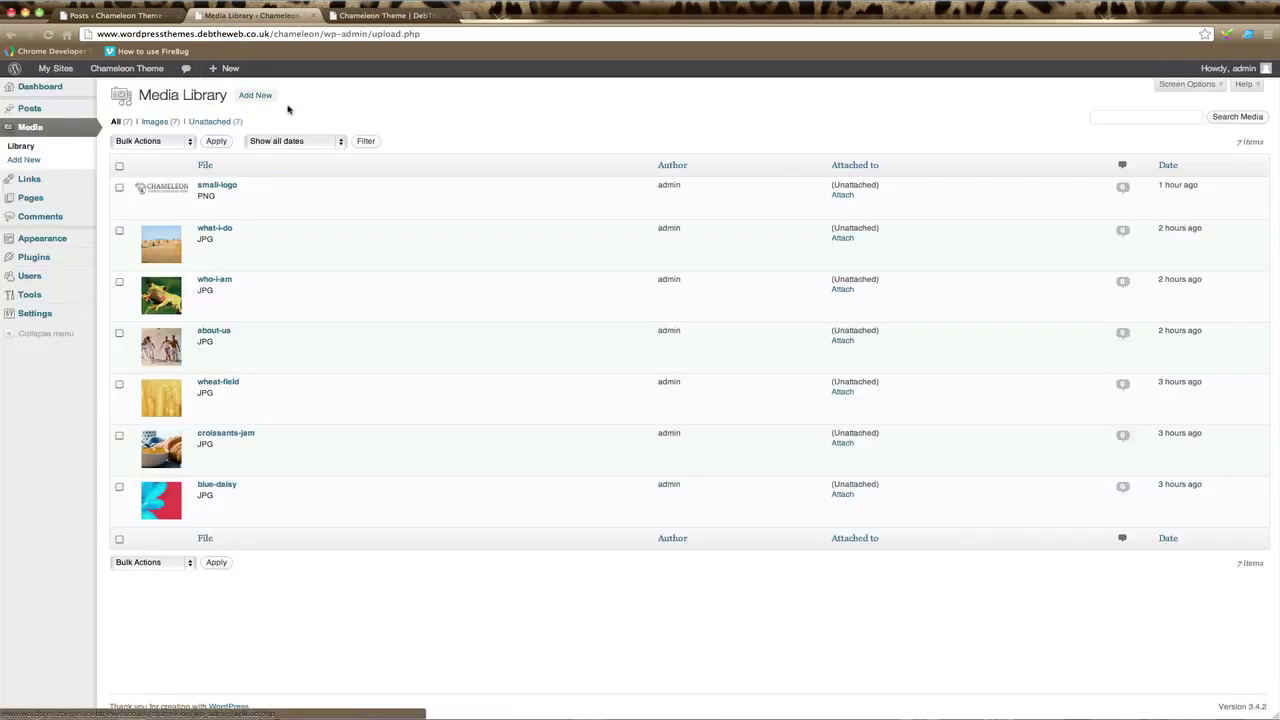
left_click(30, 128)
left_click(255, 96)
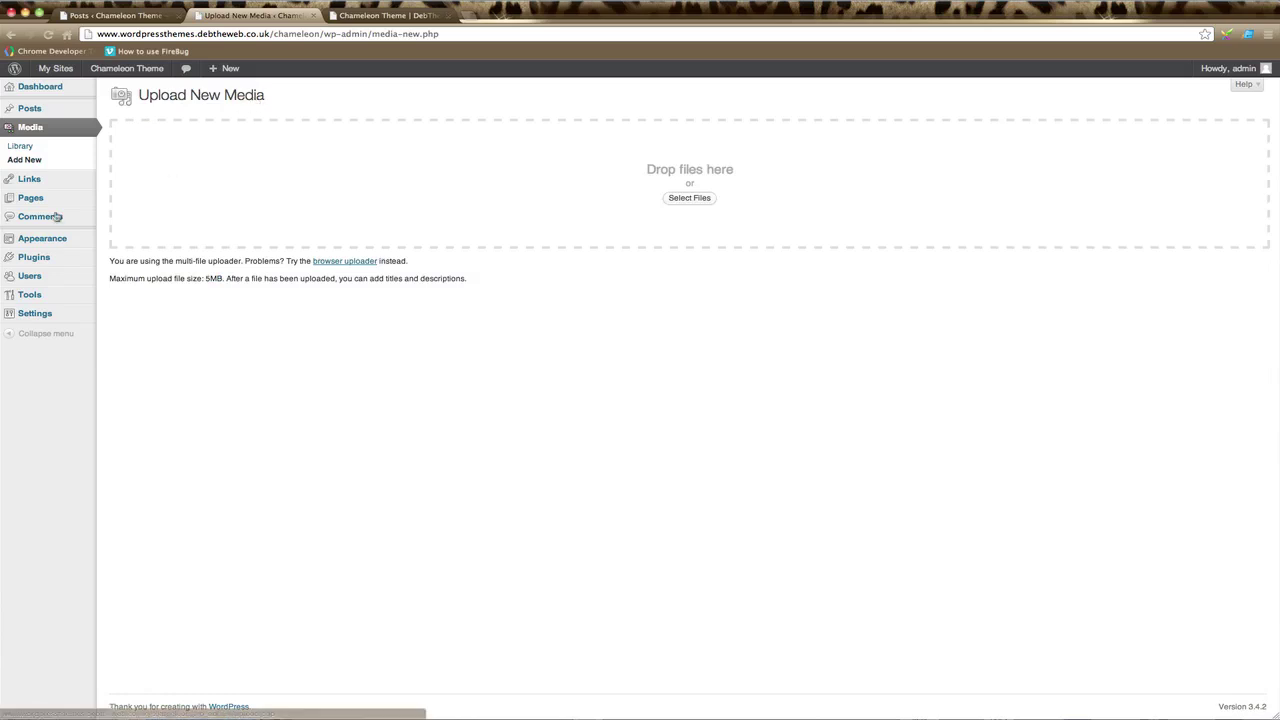
left_click(286, 302)
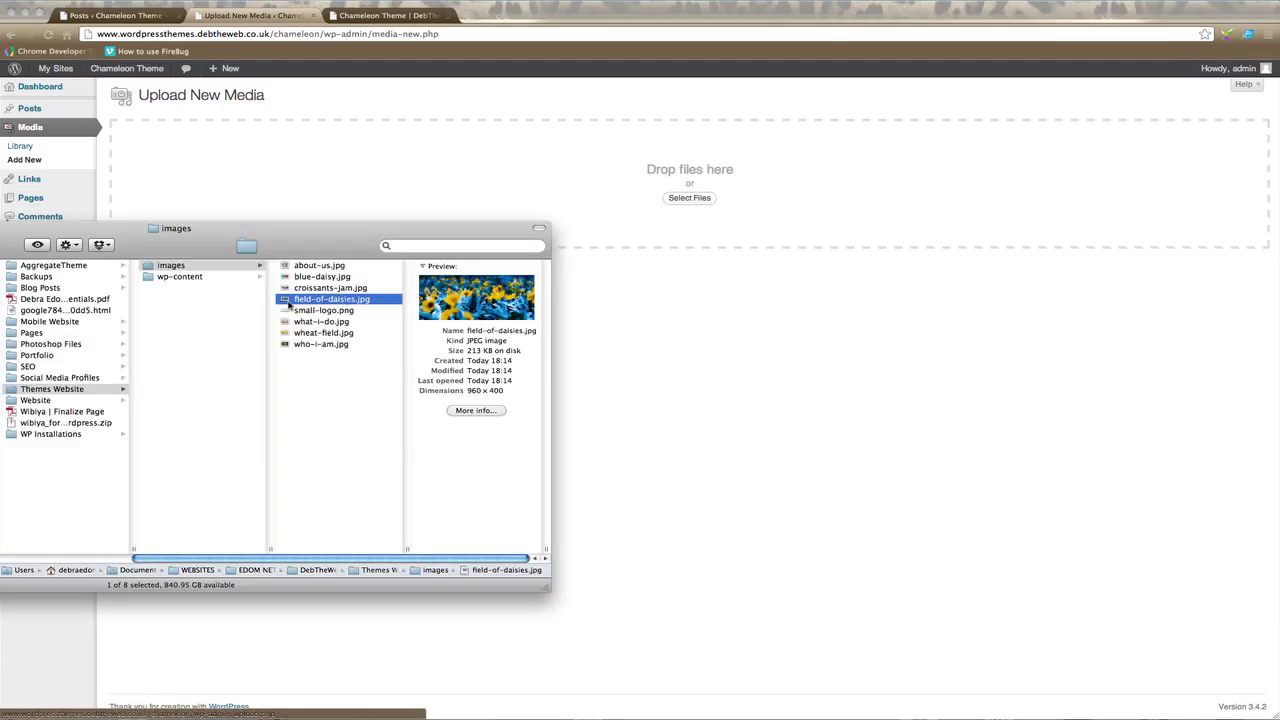
left_click_drag(286, 302, 557, 200)
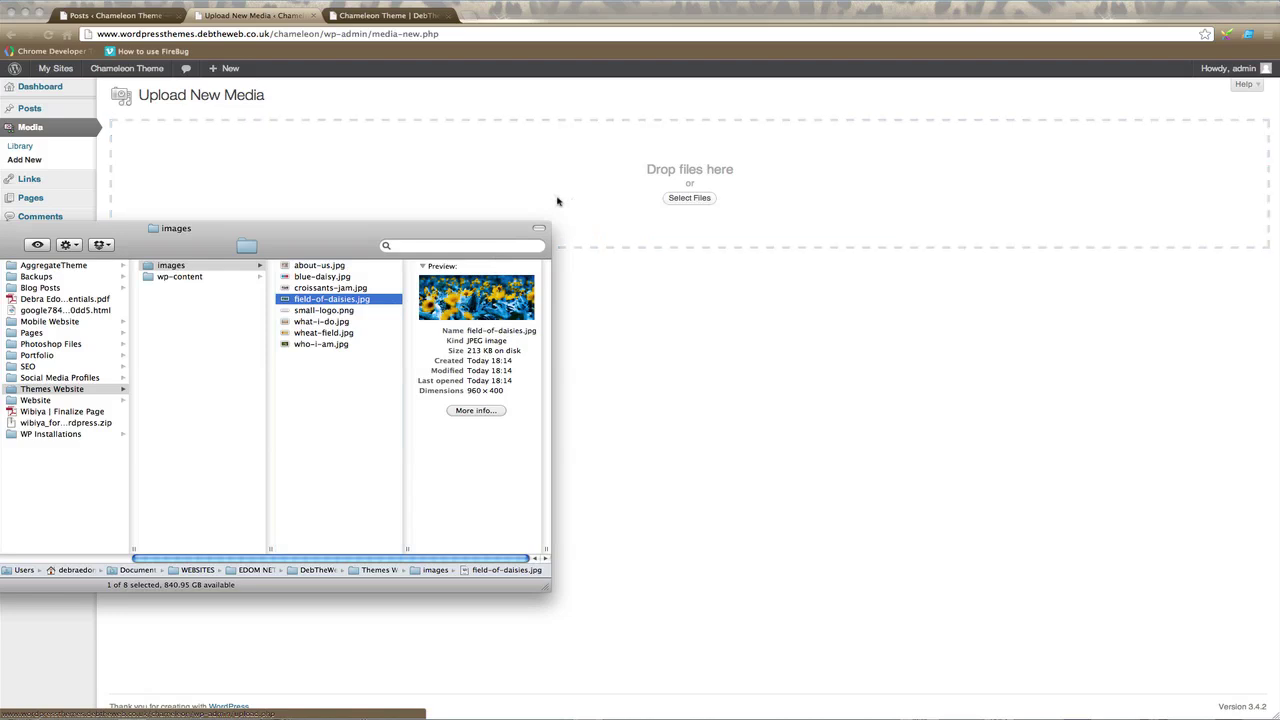
left_click(626, 349)
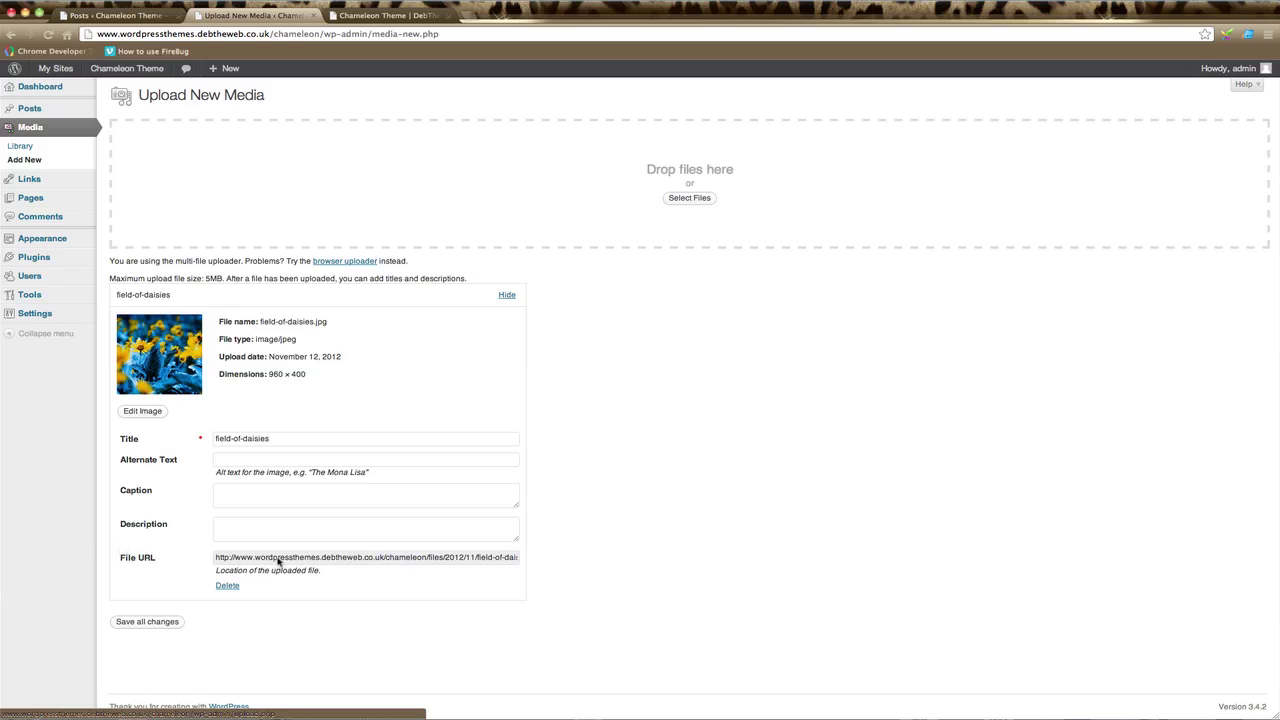
- Copy the field-of-daisies.jpg file URL and save the media changes
triple_click(278, 562)
key("super+c")
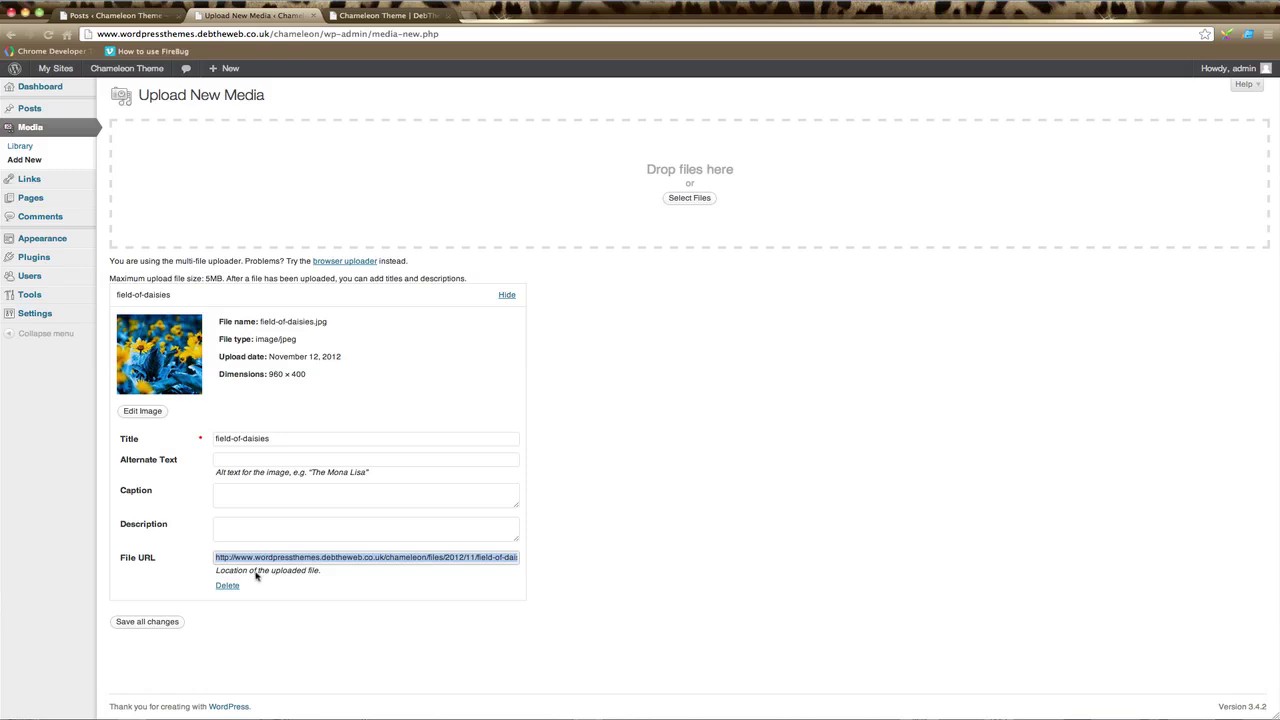
left_click(147, 624)
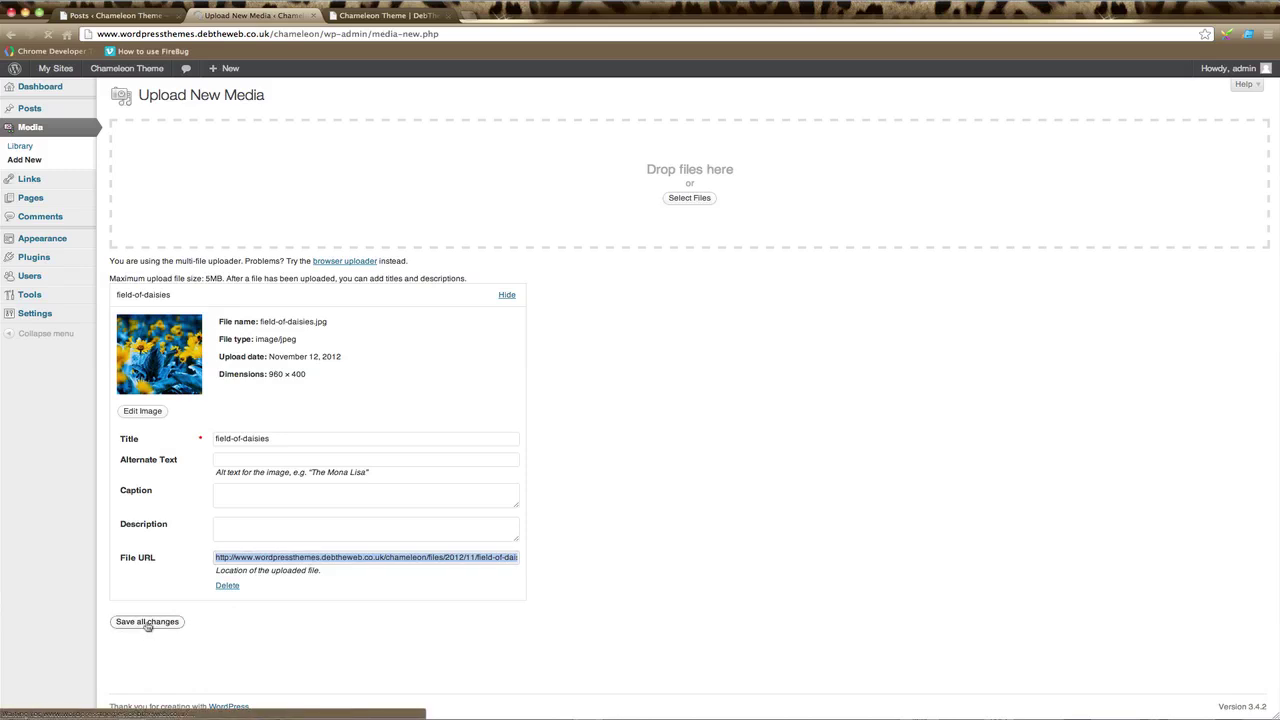
- Create a new post titled 'Featured Image' and let it auto-save as a draft
left_click(135, 16)
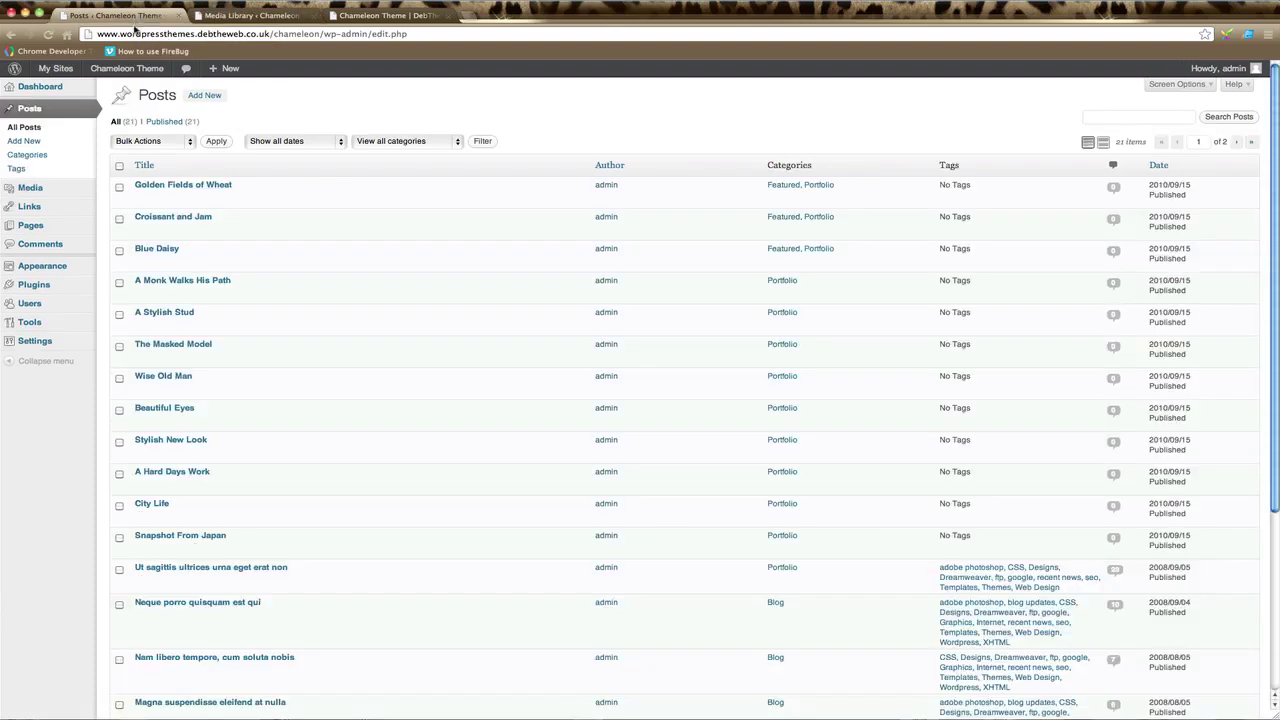
left_click(208, 97)
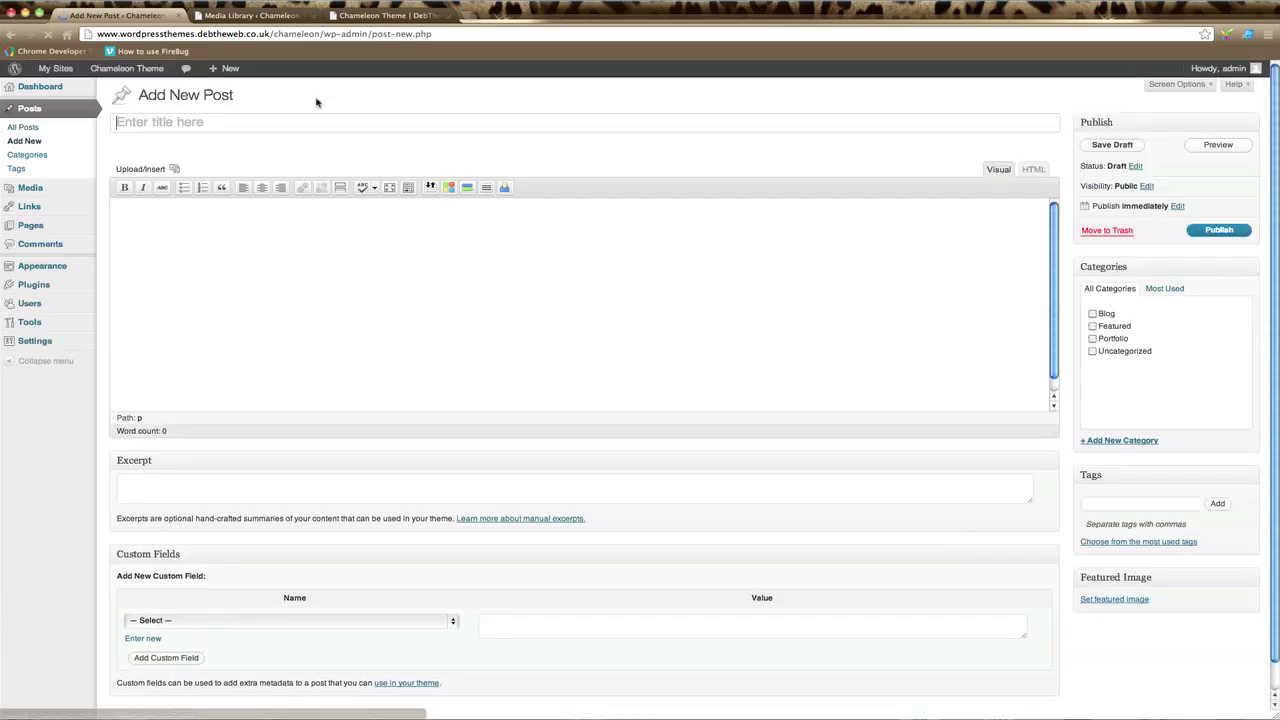
left_click(280, 122)
type("F")
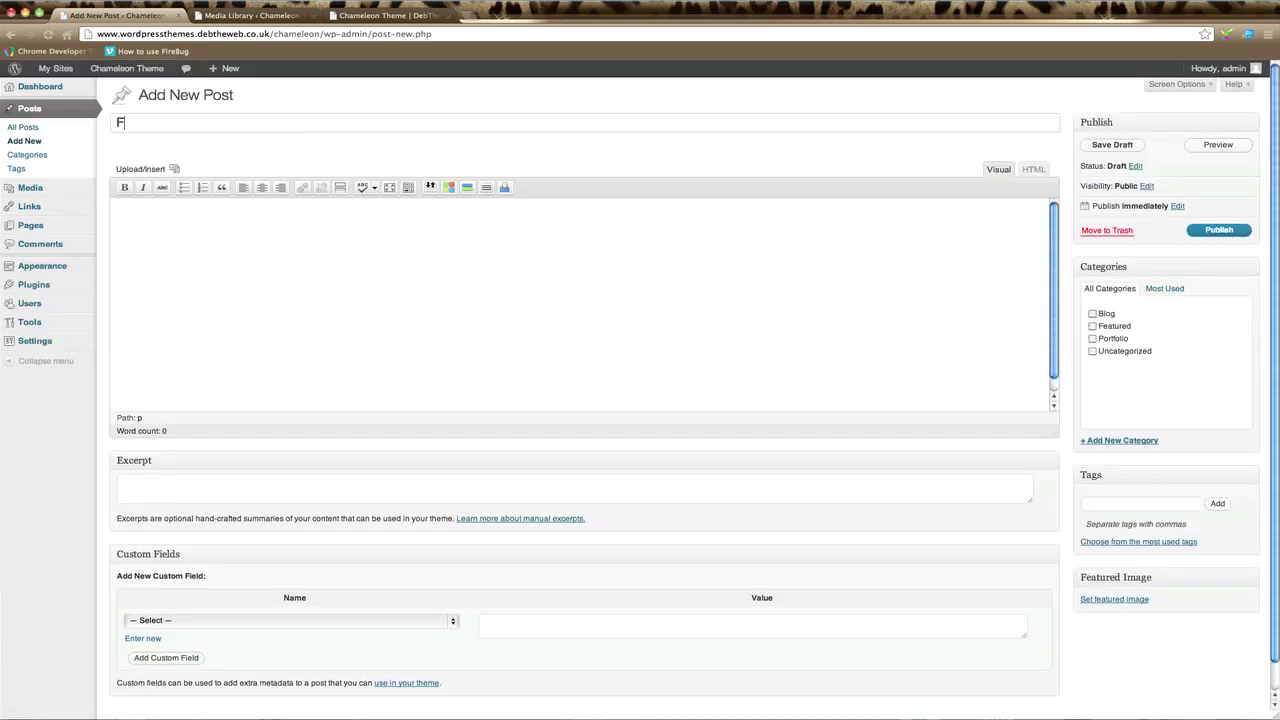
type("eatured Image")
left_click(269, 278)
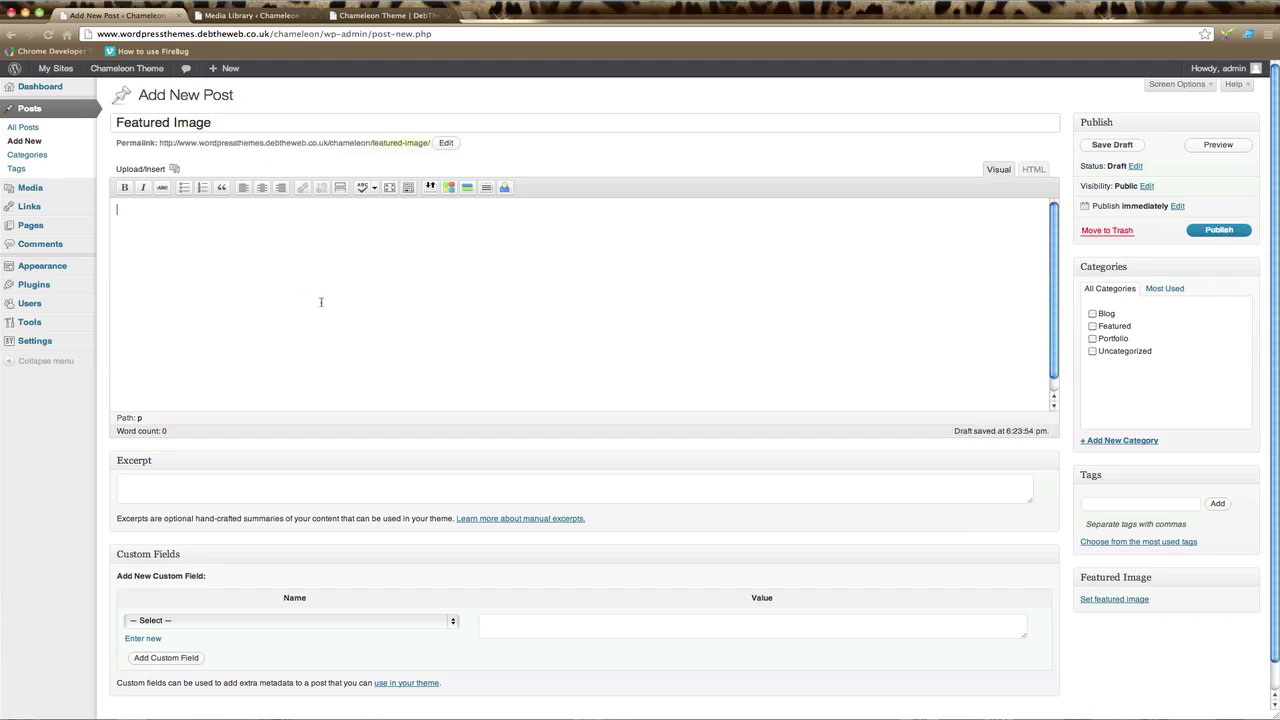
scroll(321, 302, "down", 1)
scroll(321, 302, "down", 1)
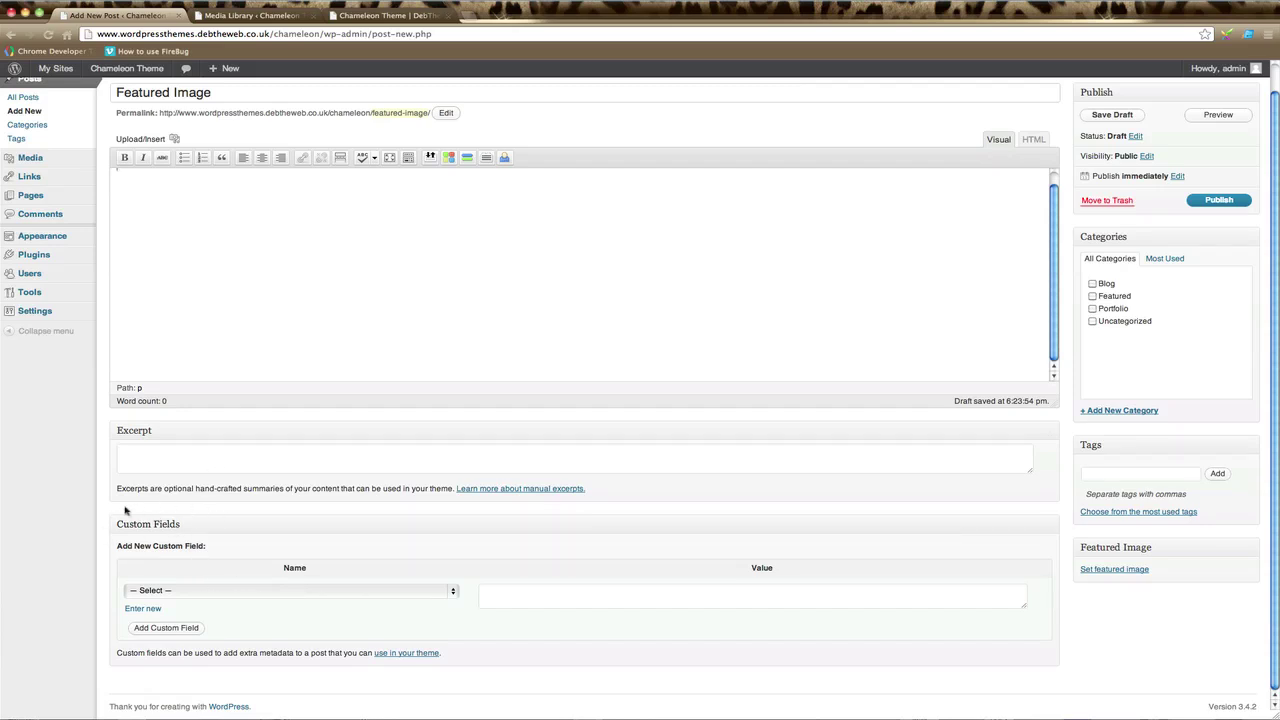
- Give the post a Thumbnail custom field with the pasted field-of-daisies.jpg URL as value
left_click(325, 595)
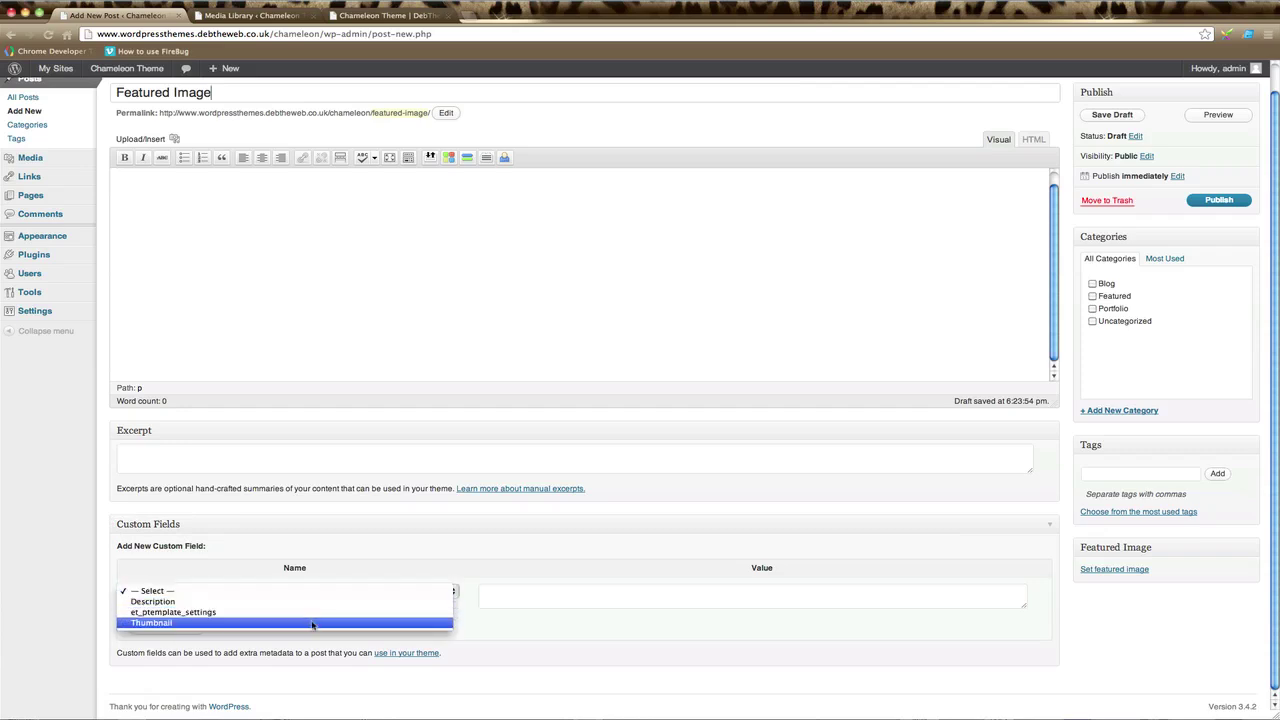
left_click(312, 623)
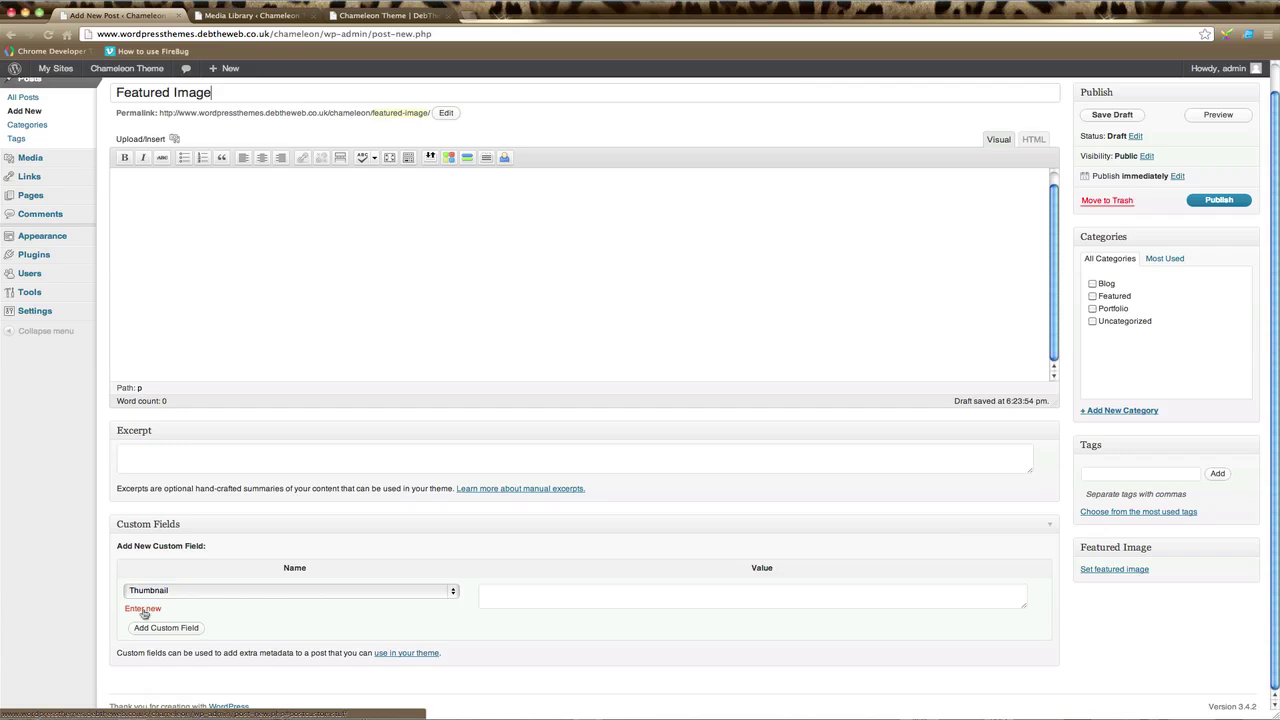
left_click(542, 593)
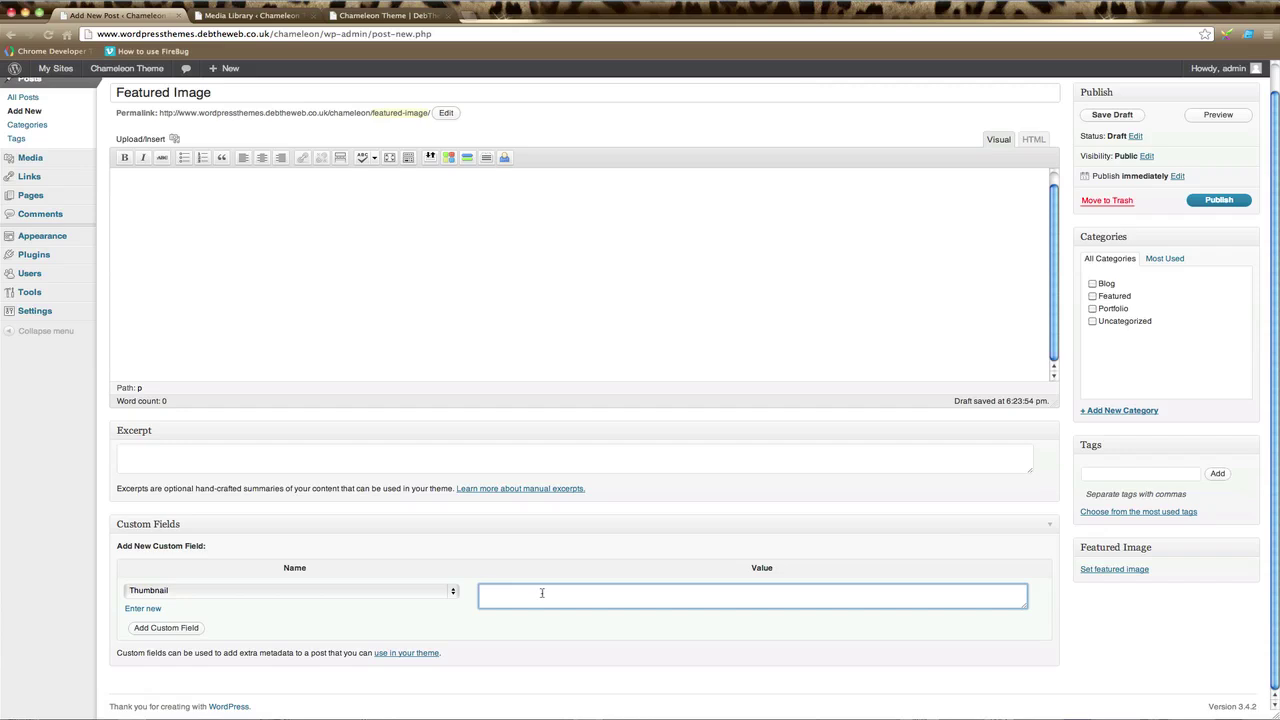
key("super+v")
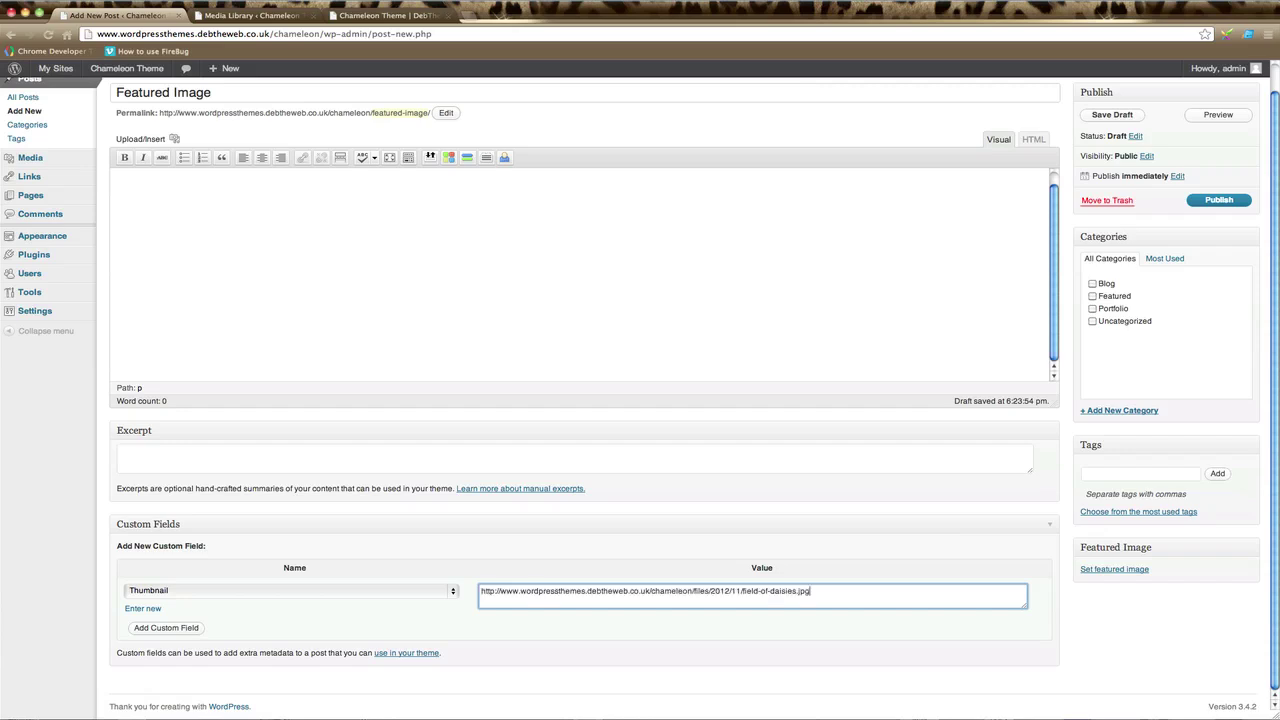
- Add the Thumbnail custom field, tick the Featured category, and publish the Featured Image post
left_click(180, 628)
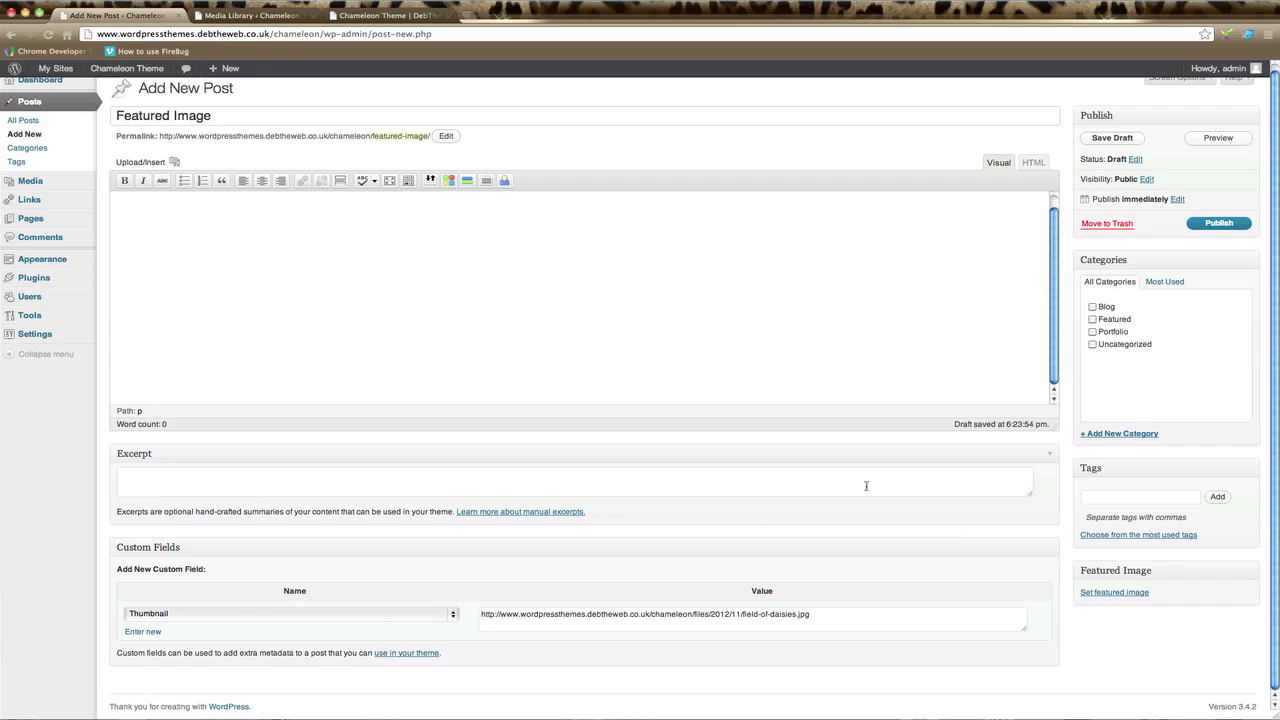
scroll(868, 488, "up", 1)
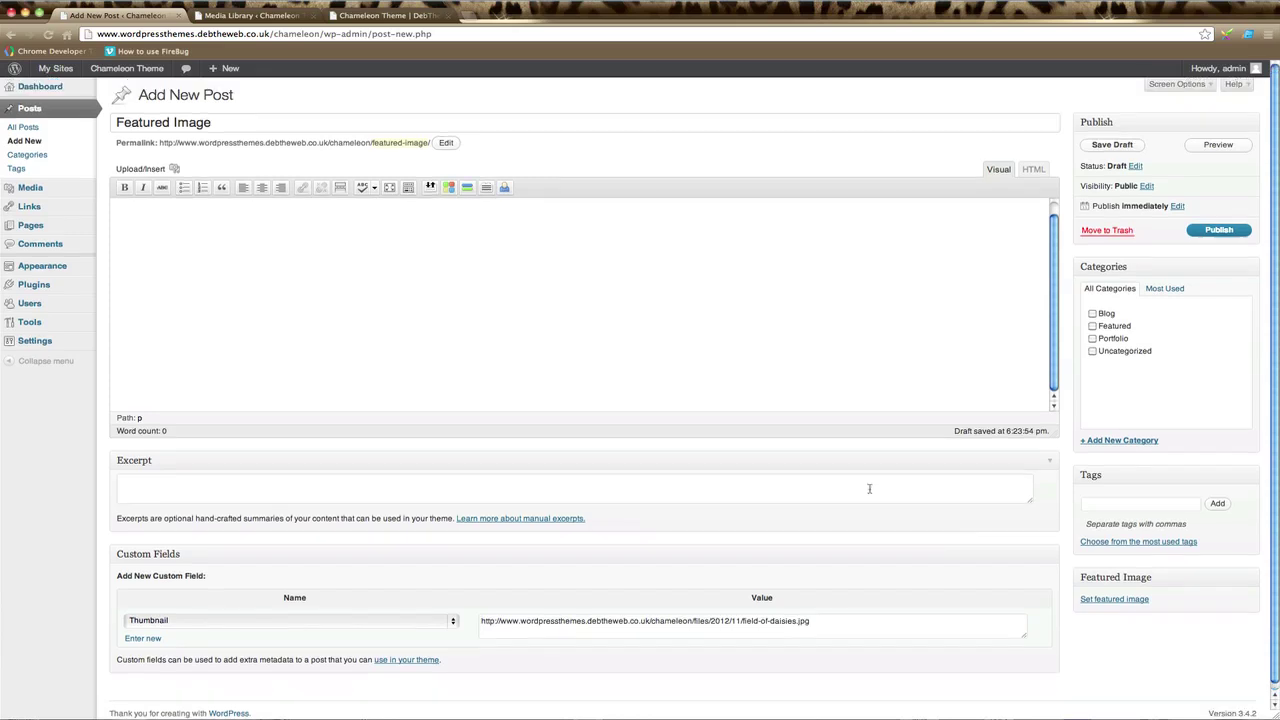
left_click(1093, 327)
left_click(1218, 231)
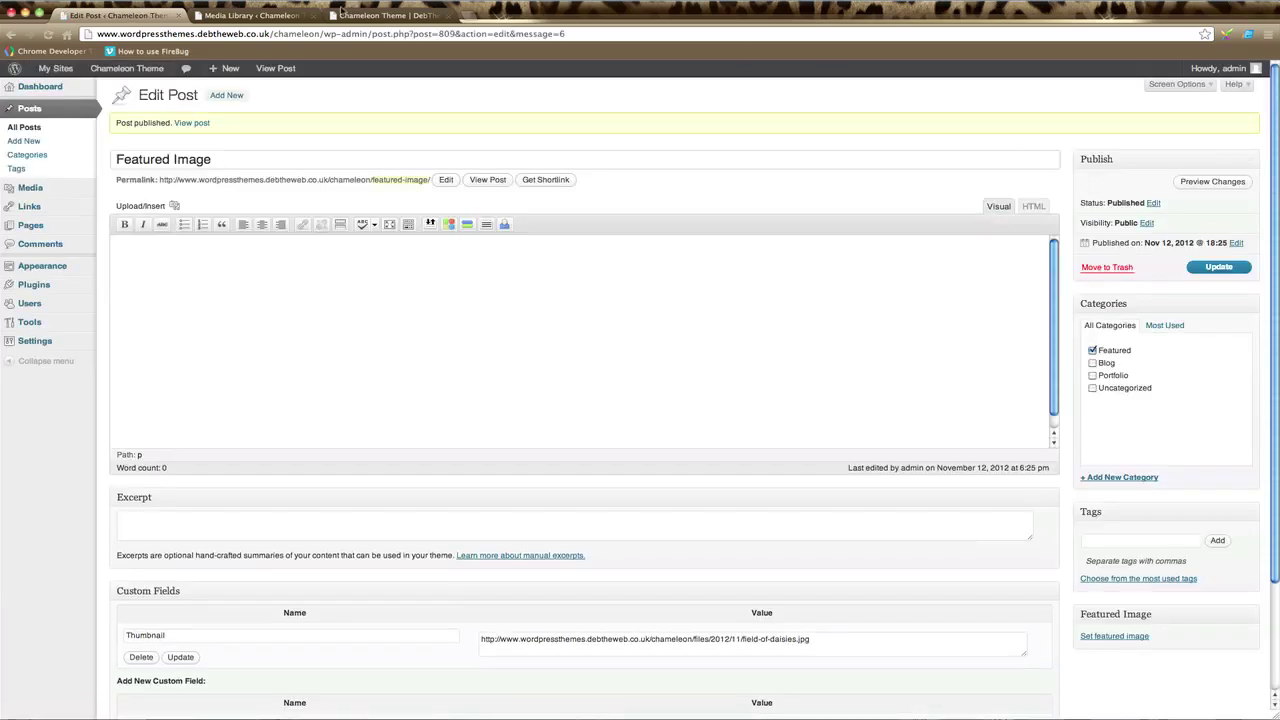
left_click(388, 16)
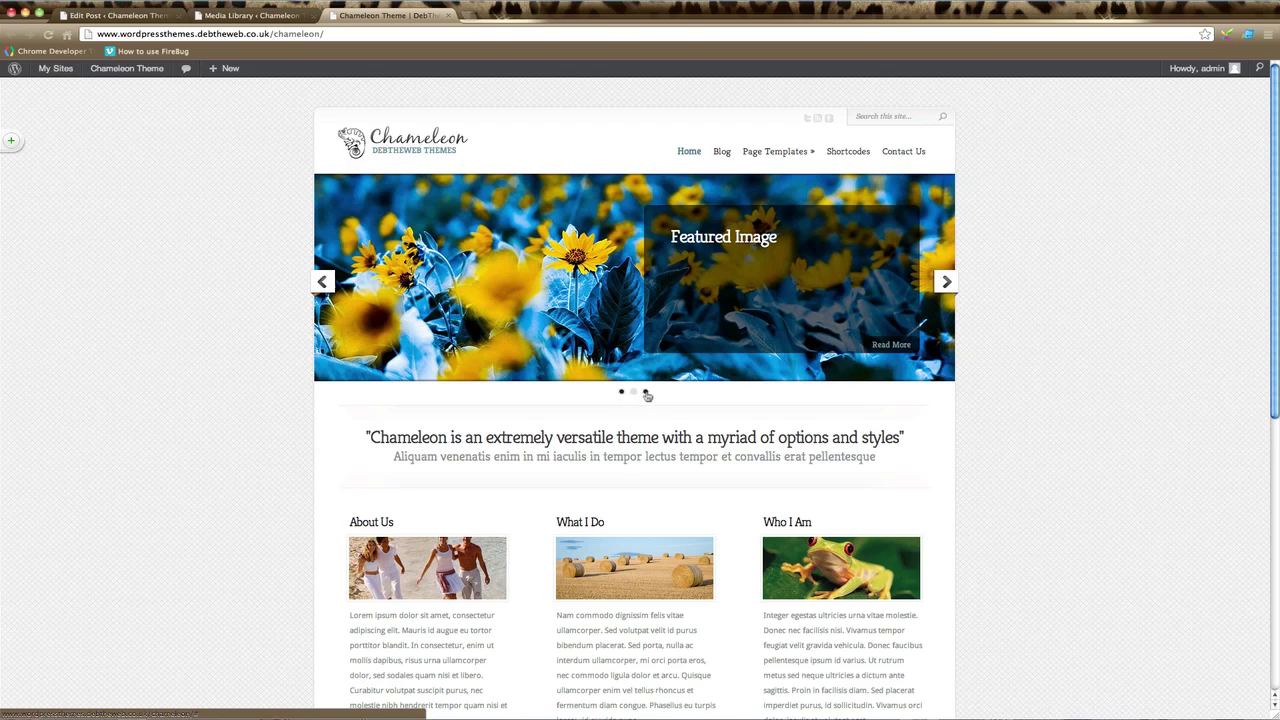
left_click(143, 18)
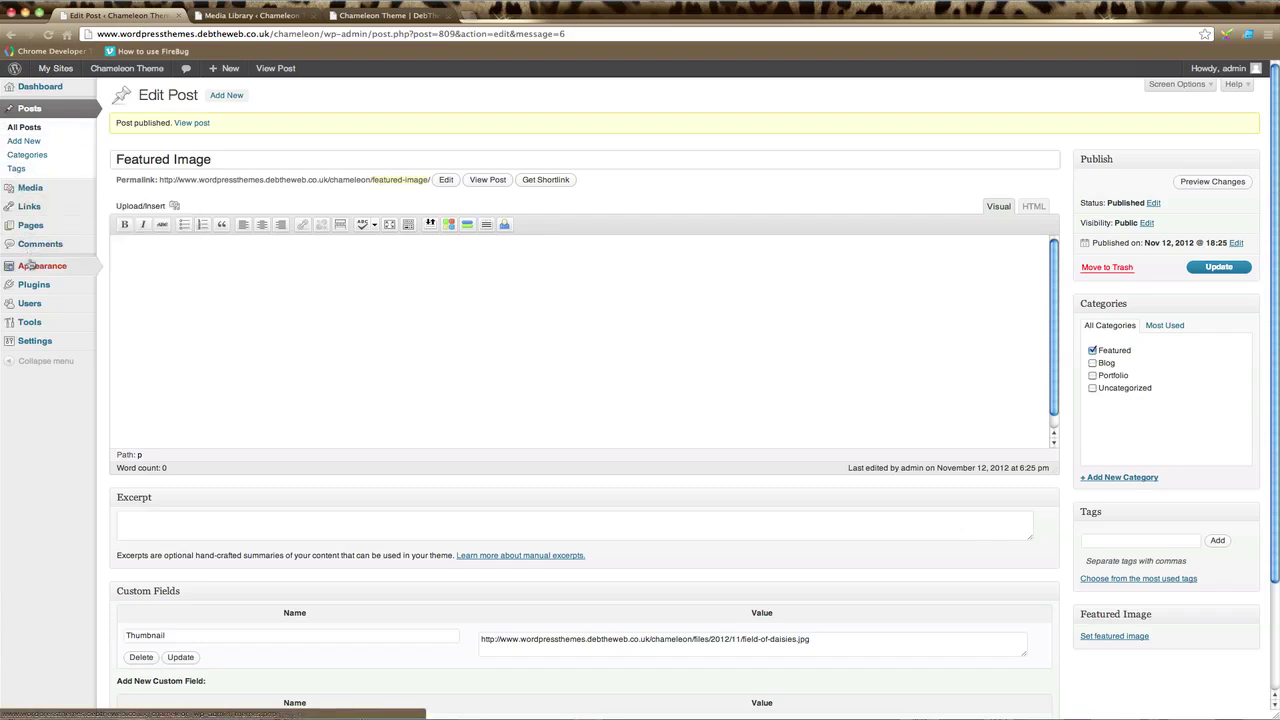
- Go to the Featured Slider settings in the Chameleon theme options
mouse_move(33, 268)
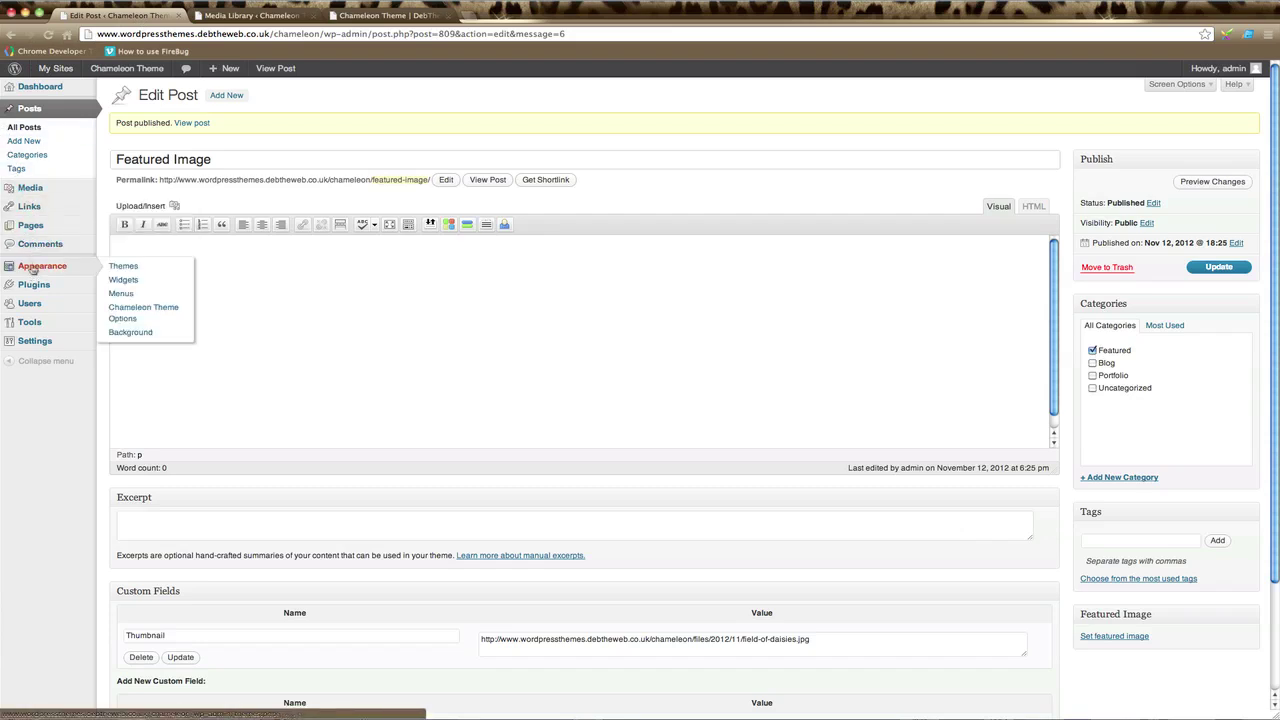
left_click(136, 312)
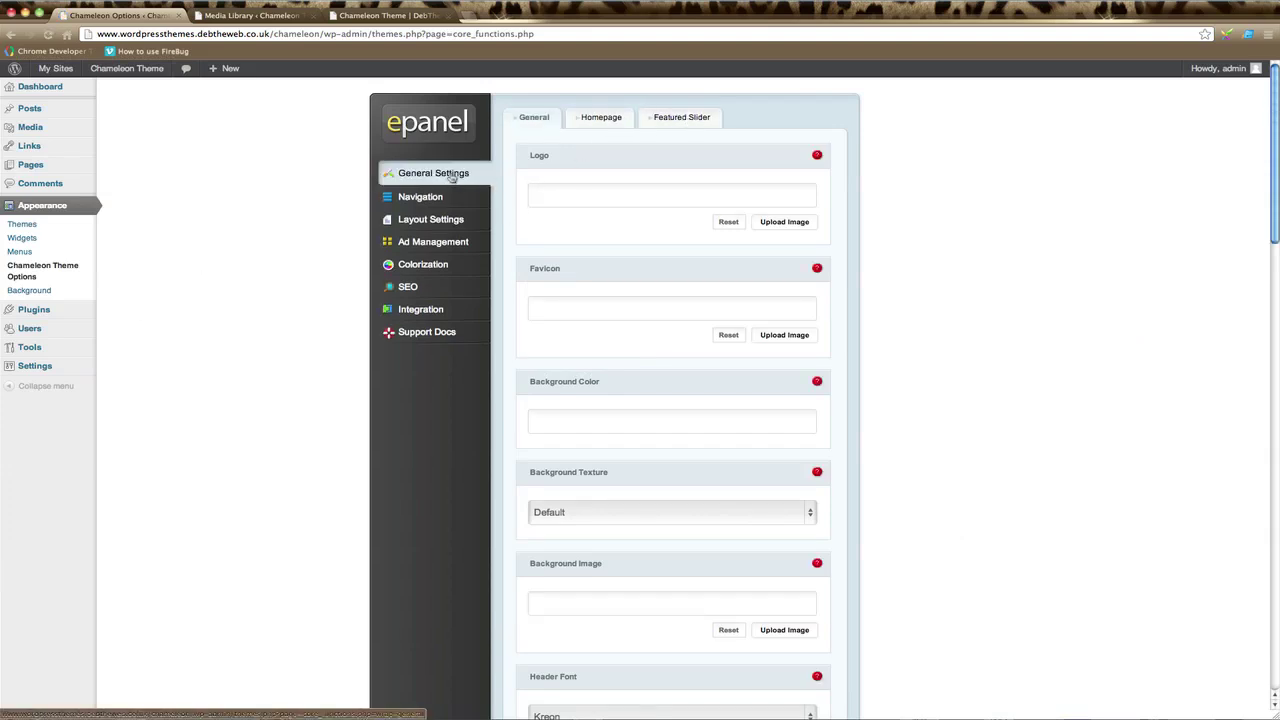
left_click(683, 119)
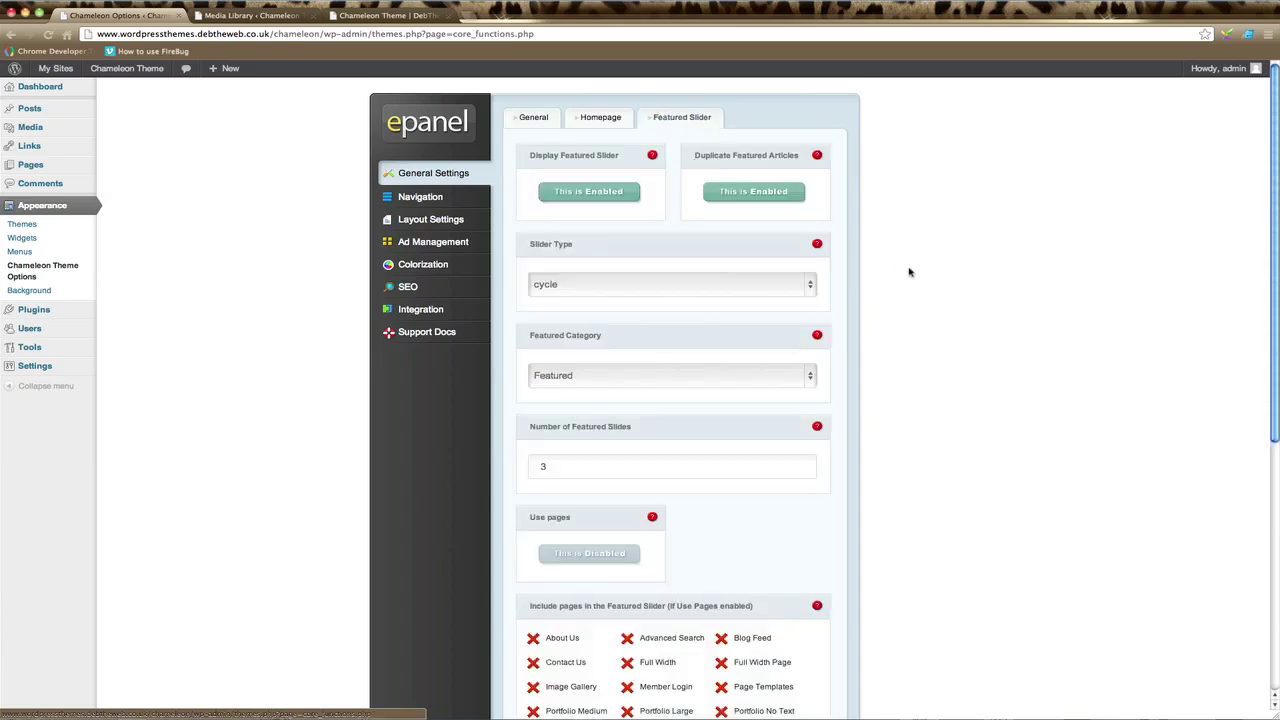
scroll(910, 271, "down", 2)
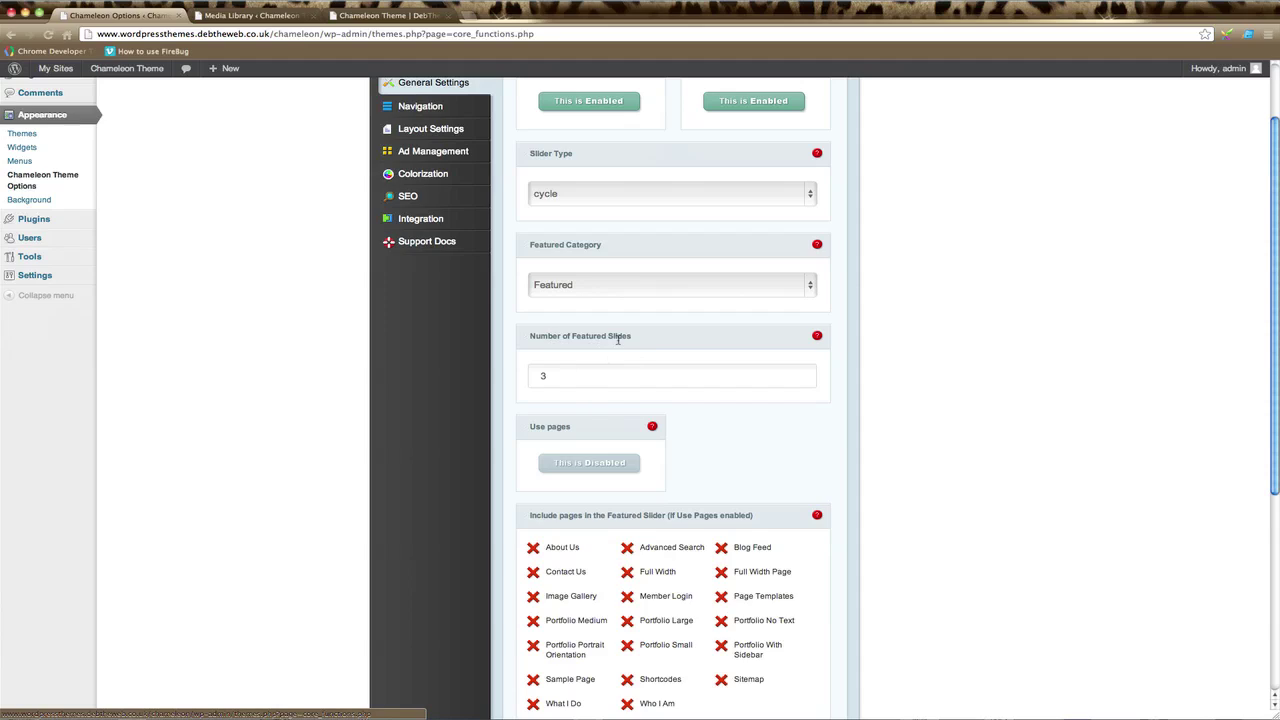
- Change Number of Featured Slides from 3 to 4, keeping Featured as the slider category
left_click(554, 378)
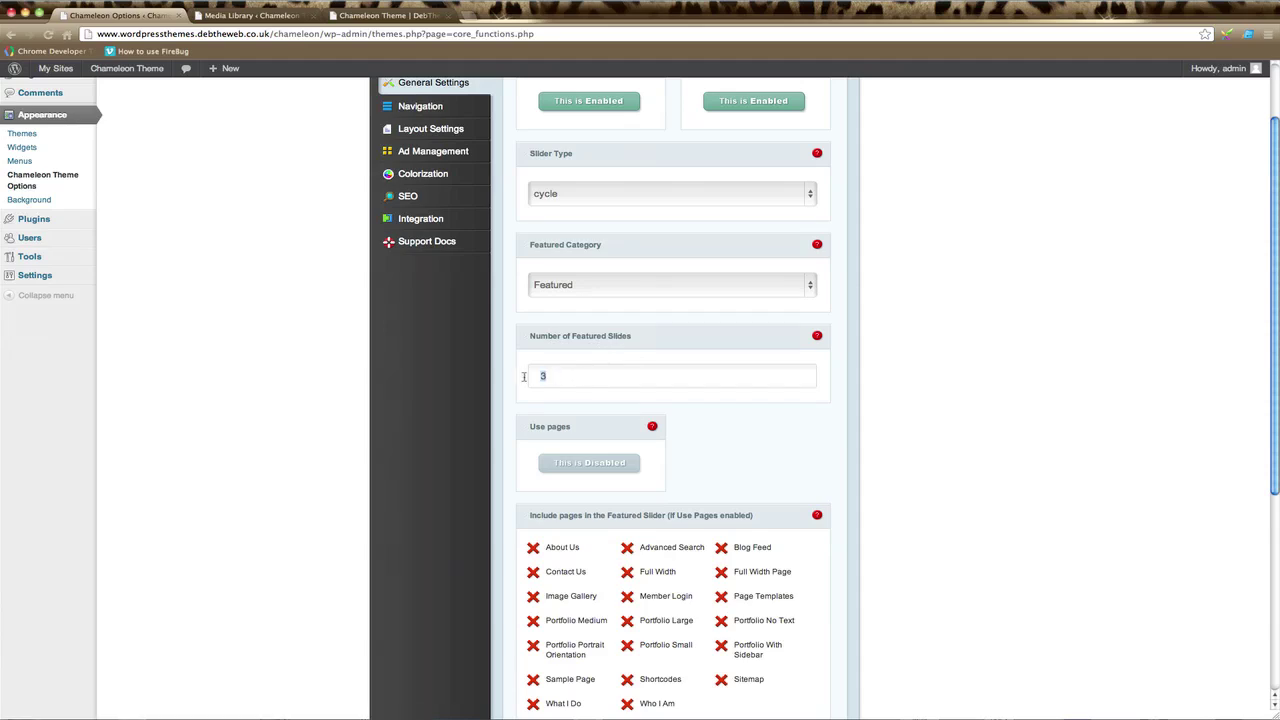
key("BackSpace")
type("4")
scroll(772, 328, "up", 1)
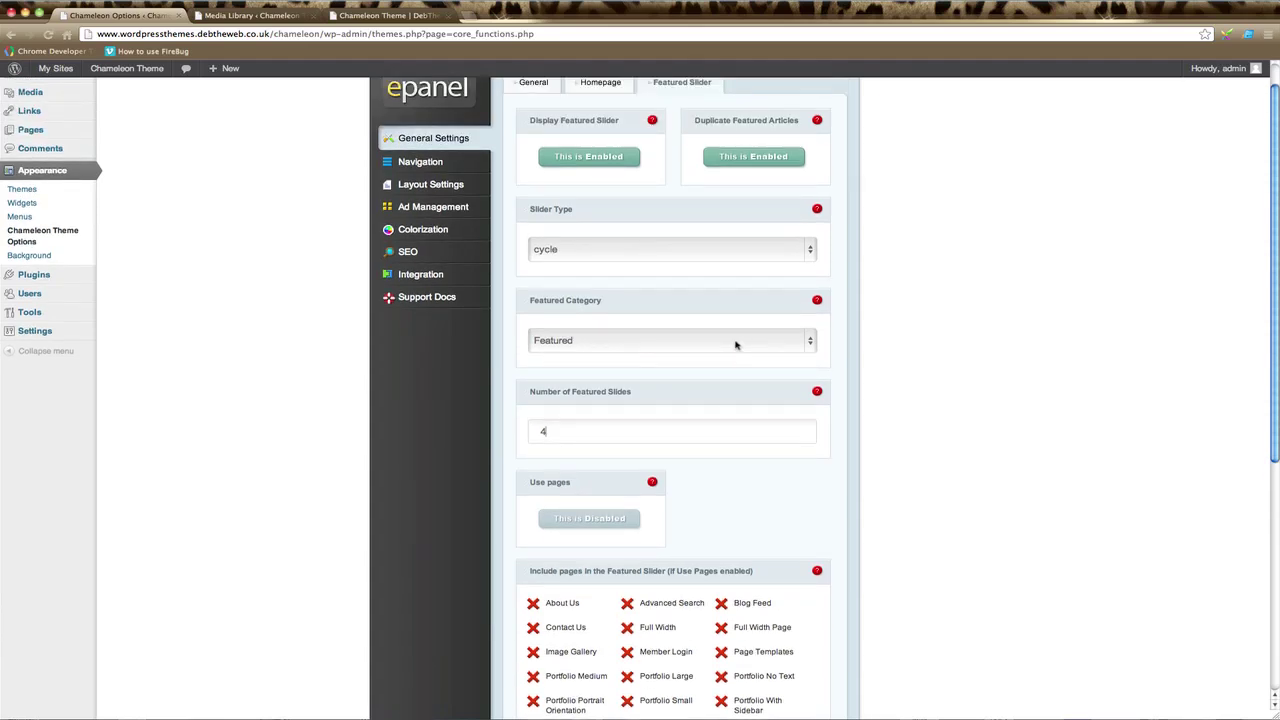
left_click(638, 342)
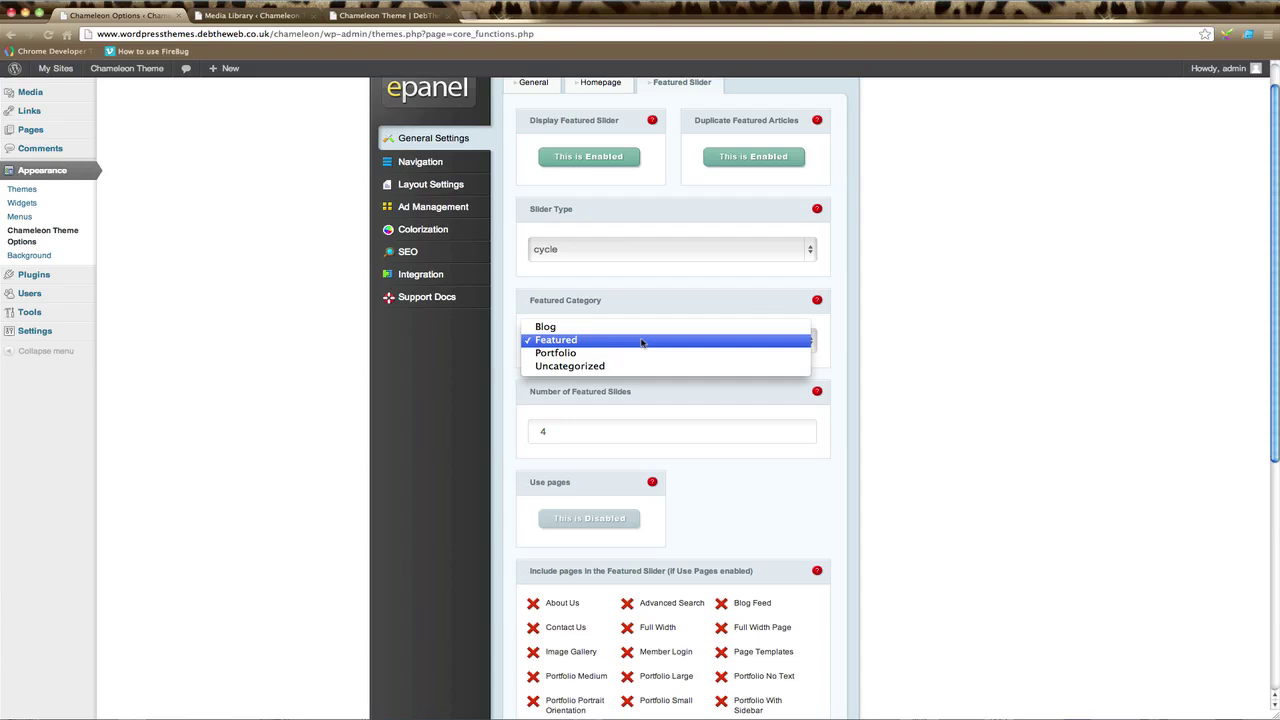
left_click(641, 343)
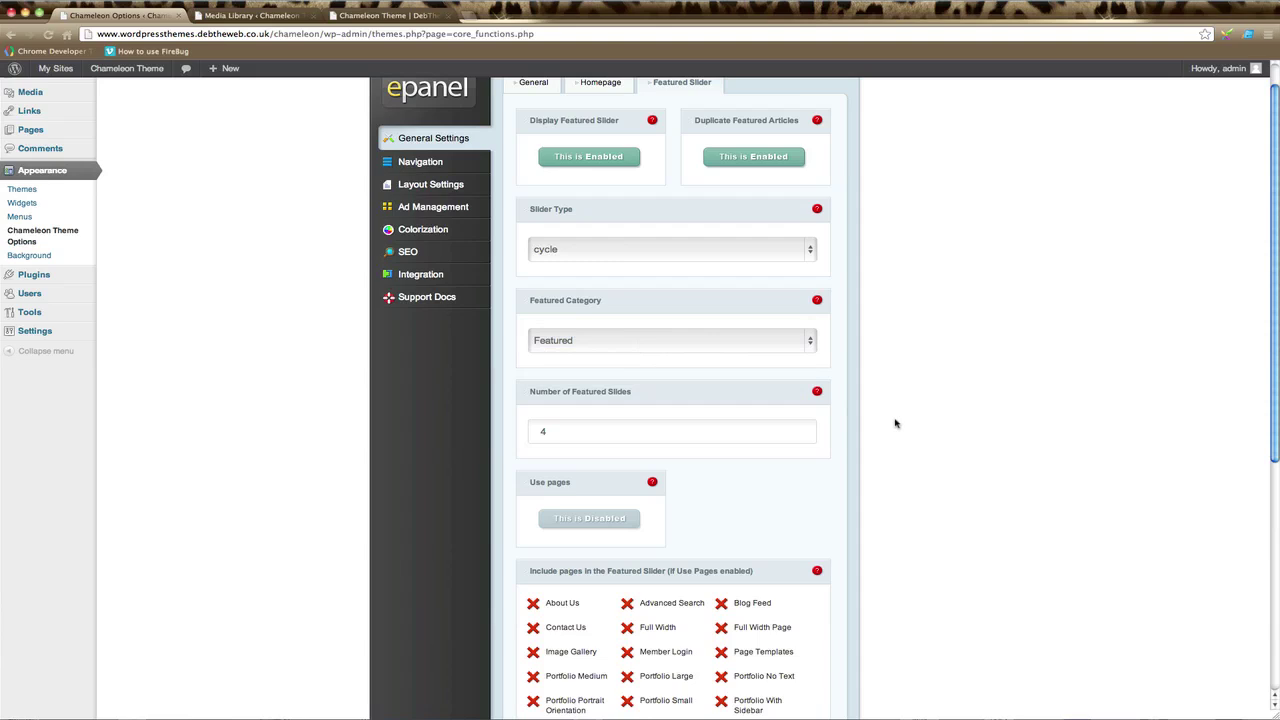
scroll(895, 423, "down", 5)
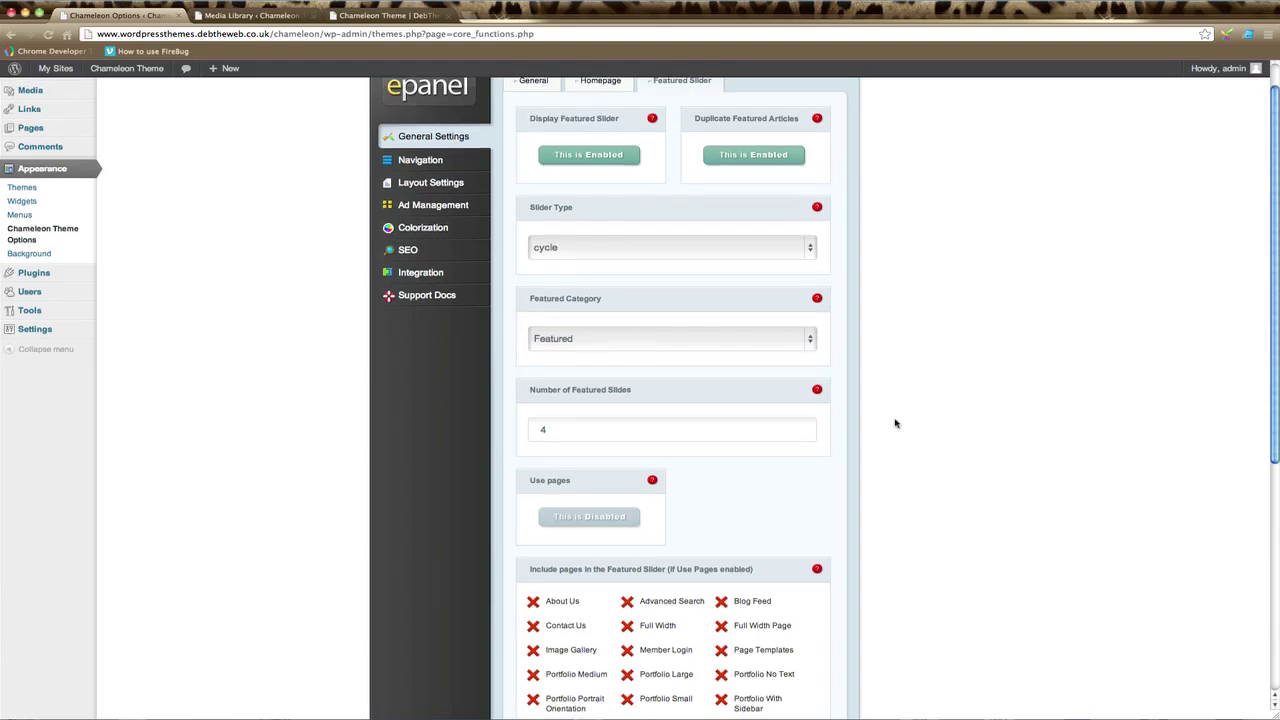
scroll(895, 423, "down", 2)
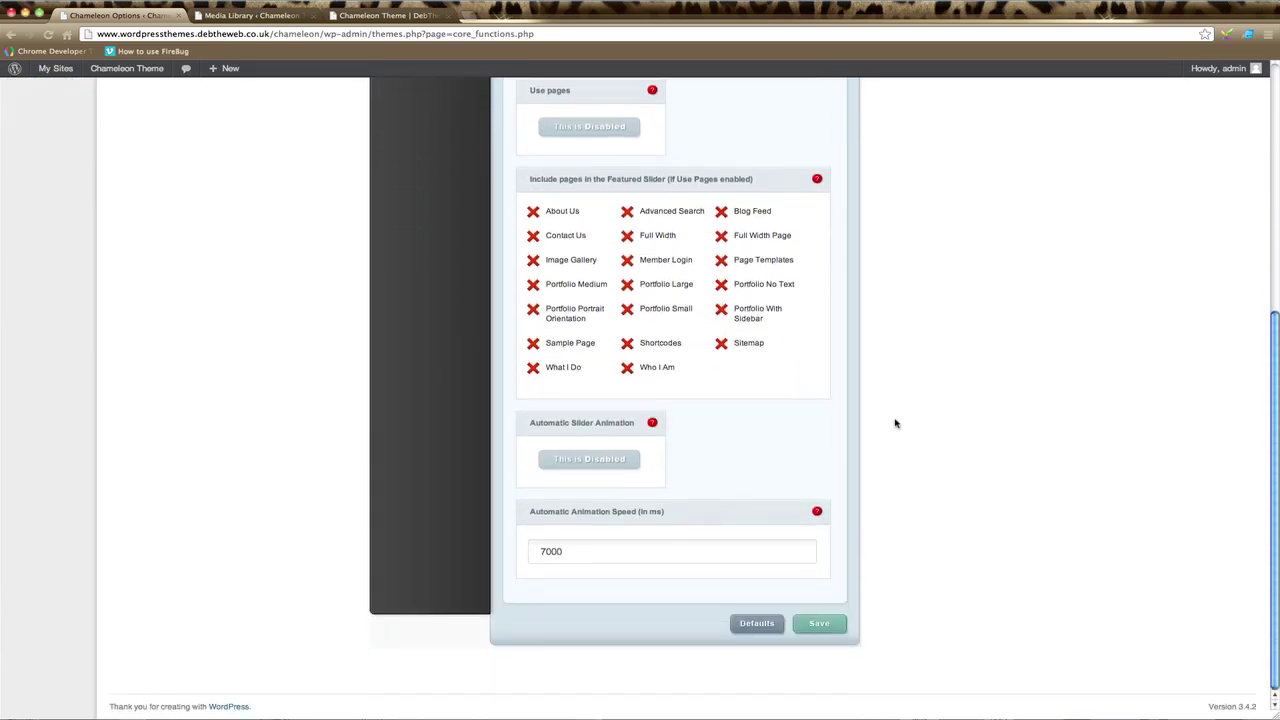
- Save the Chameleon slider settings with 4 slides
left_click(820, 624)
scroll(943, 449, "up", 5)
scroll(930, 451, "down", 1)
scroll(930, 451, "down", 1)
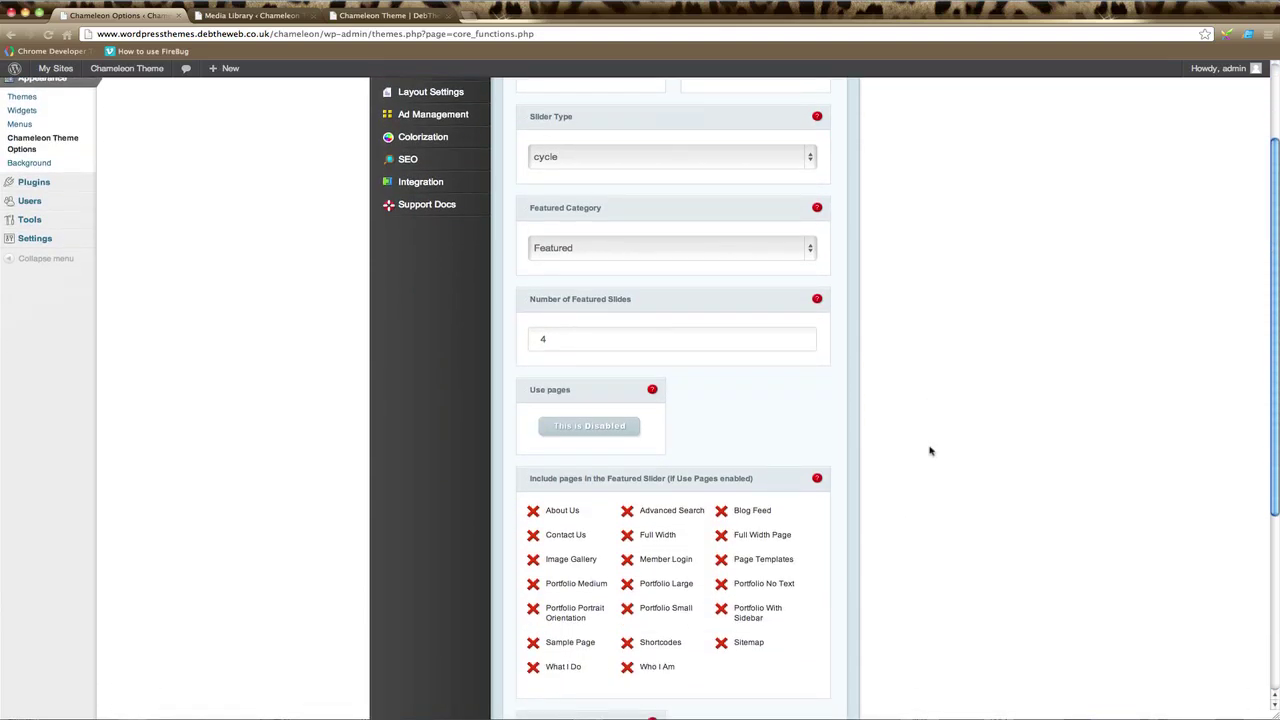
scroll(930, 451, "up", 3)
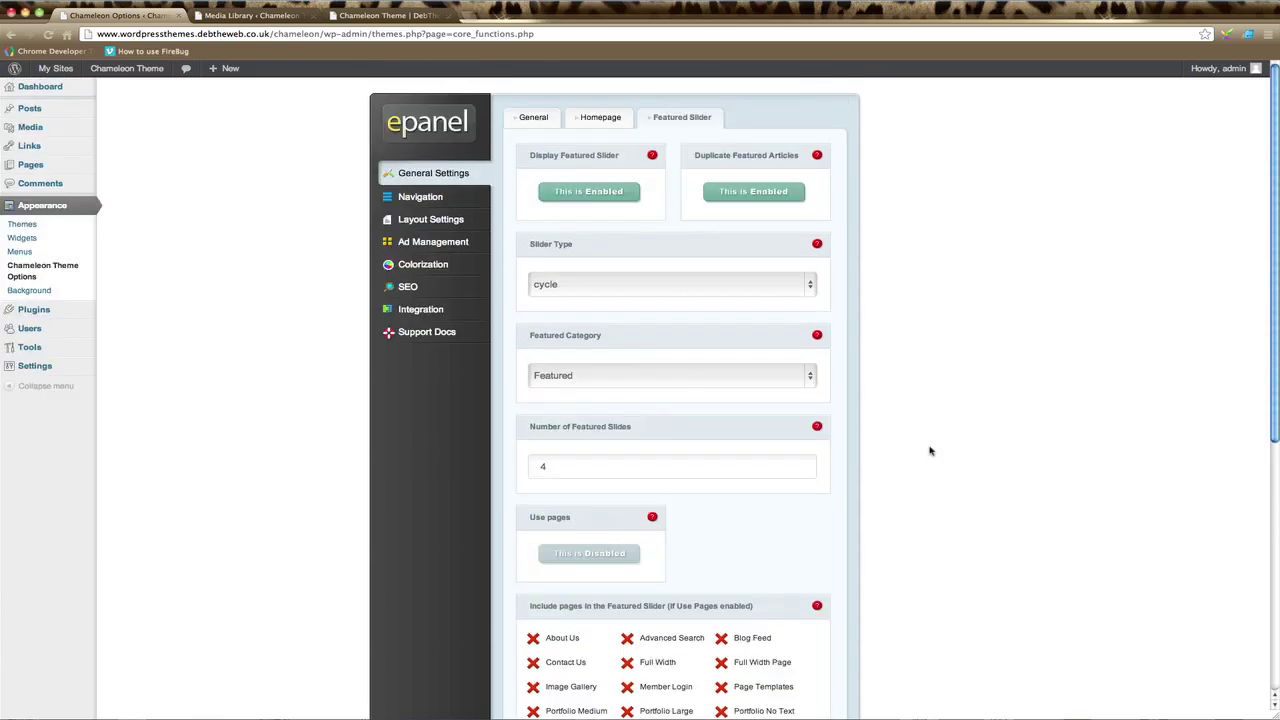
scroll(930, 451, "down", 2)
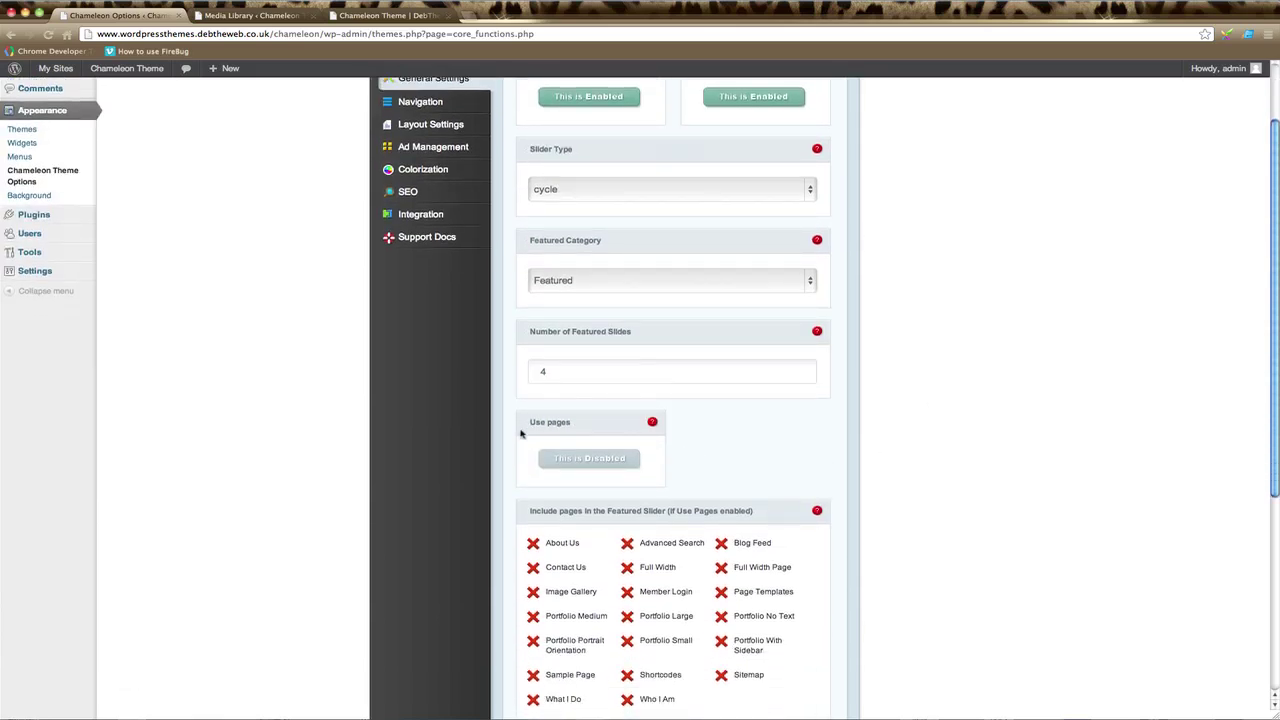
- Toggle the slider's Use pages option and save the slider options again
left_click(591, 460)
scroll(900, 503, "down", 2)
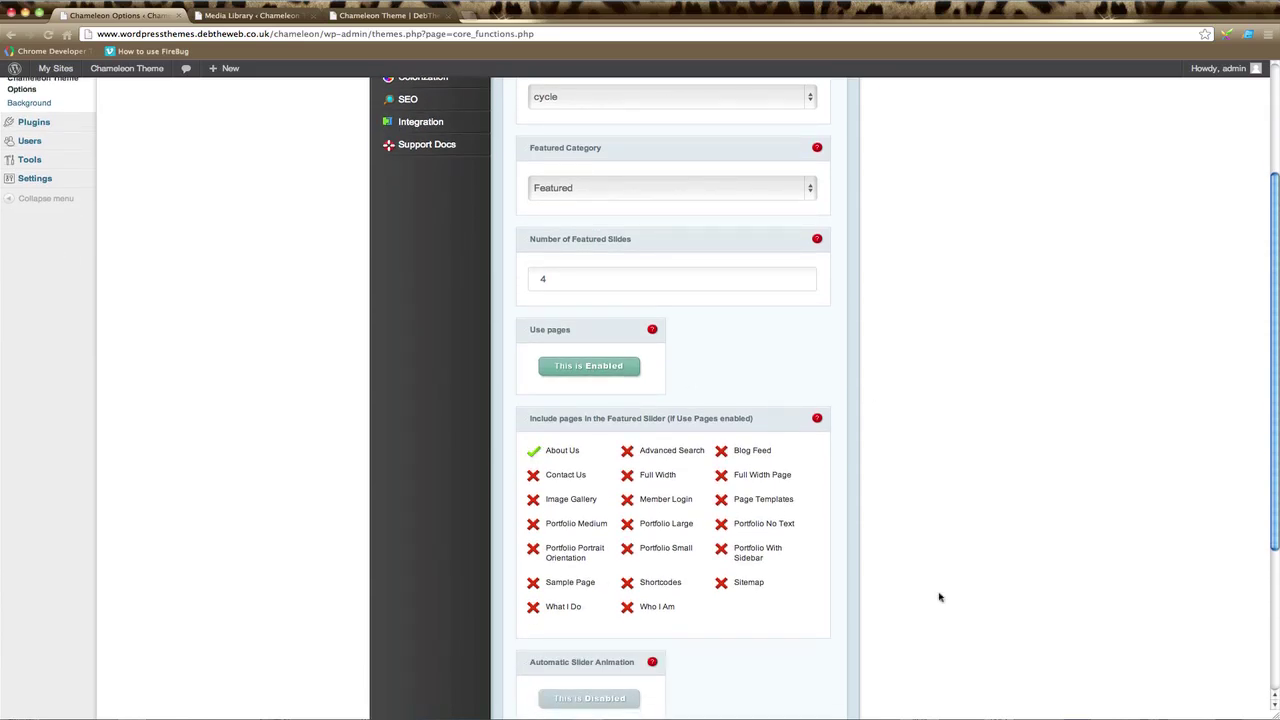
scroll(939, 597, "down", 2)
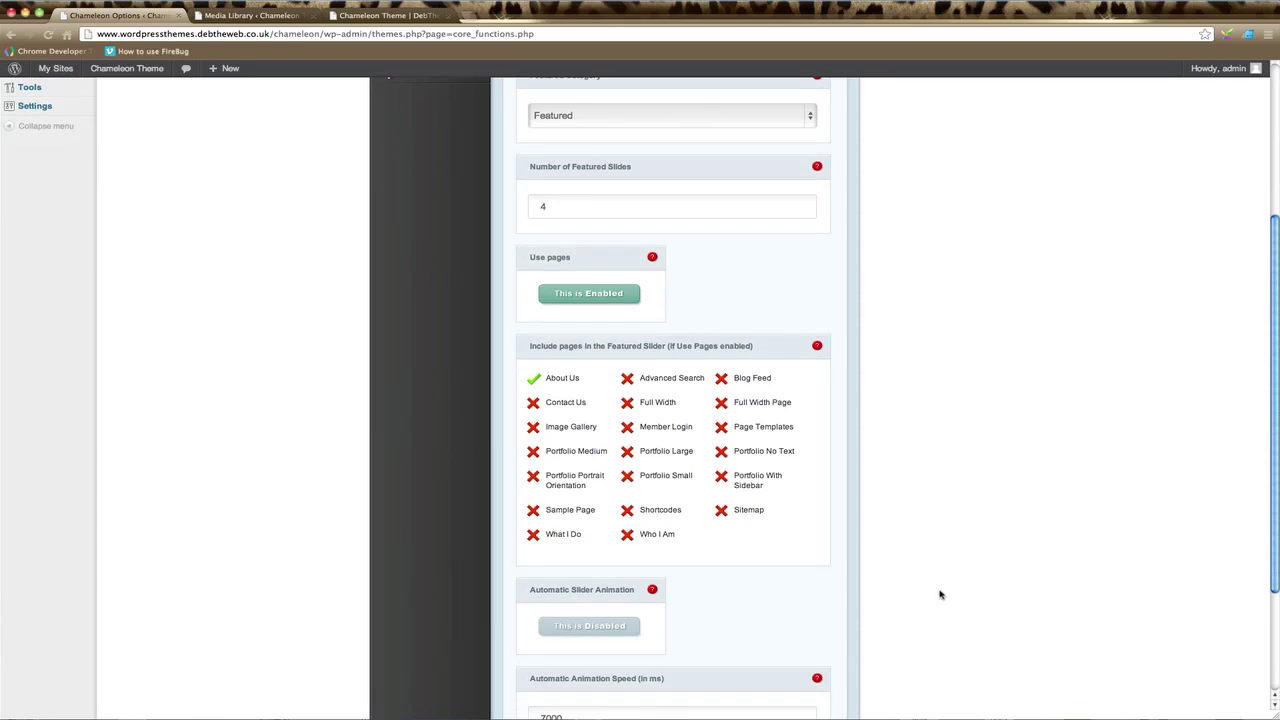
scroll(939, 594, "down", 2)
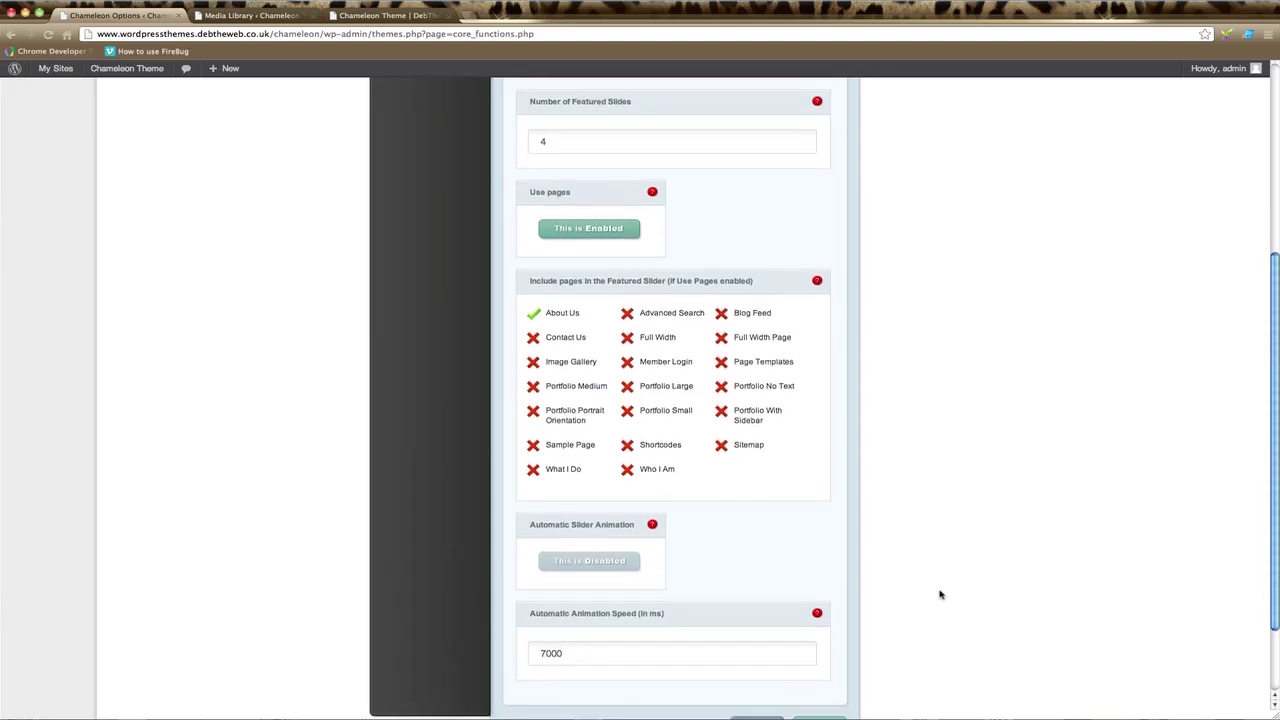
scroll(939, 594, "down", 2)
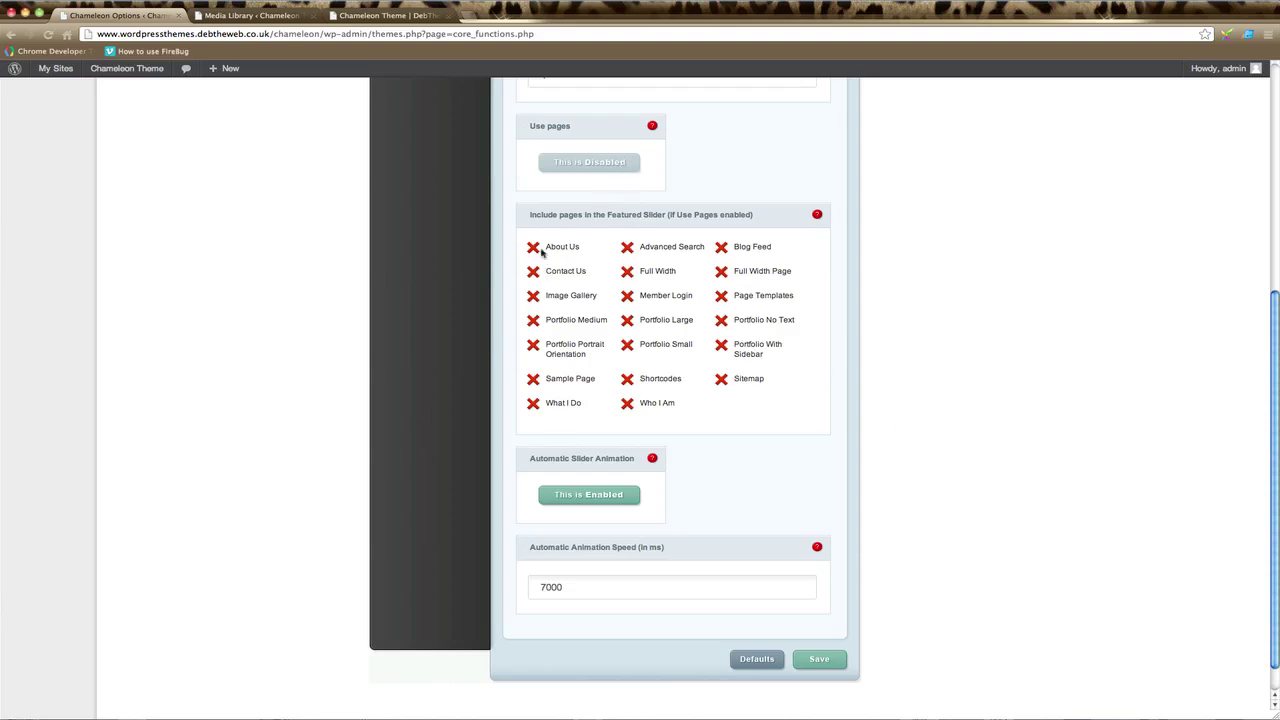
left_click(818, 661)
- Scroll back up to the top of the Posts list
scroll(850, 589, "up", 5)
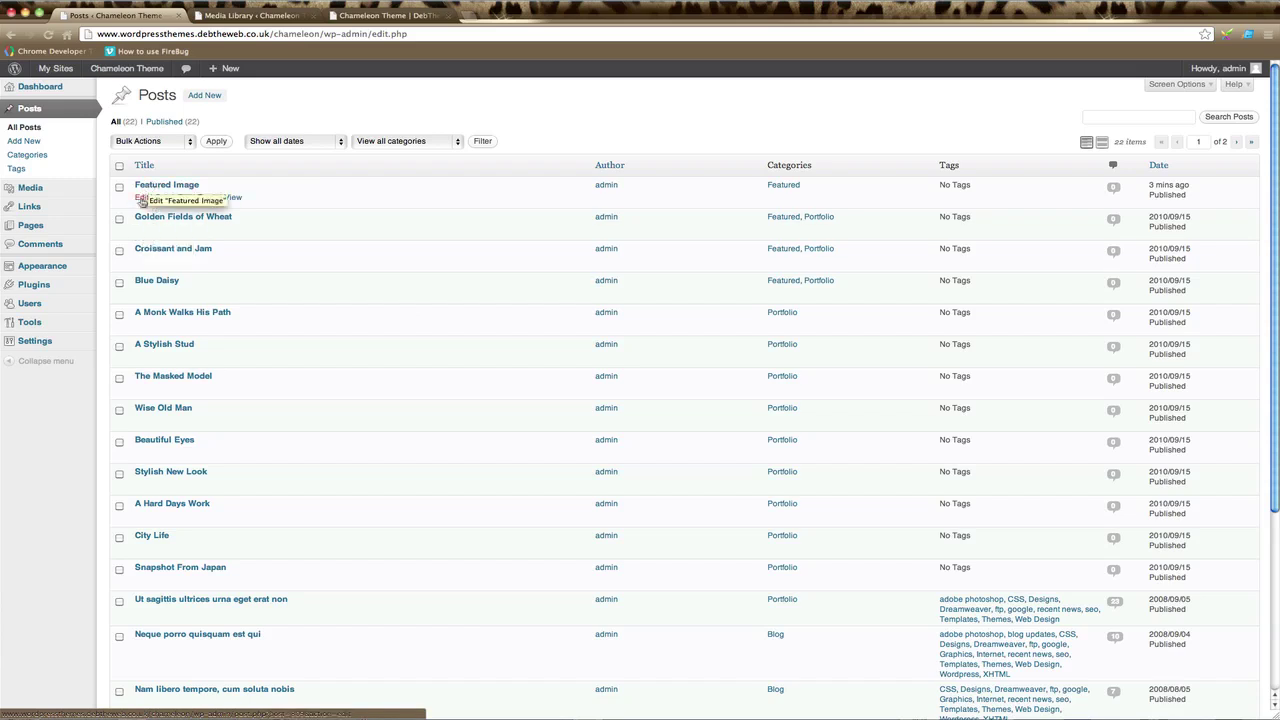
- Update the Golden Fields of Wheat post, re-saving its wheat-field.jpg Thumbnail custom field
left_click(142, 230)
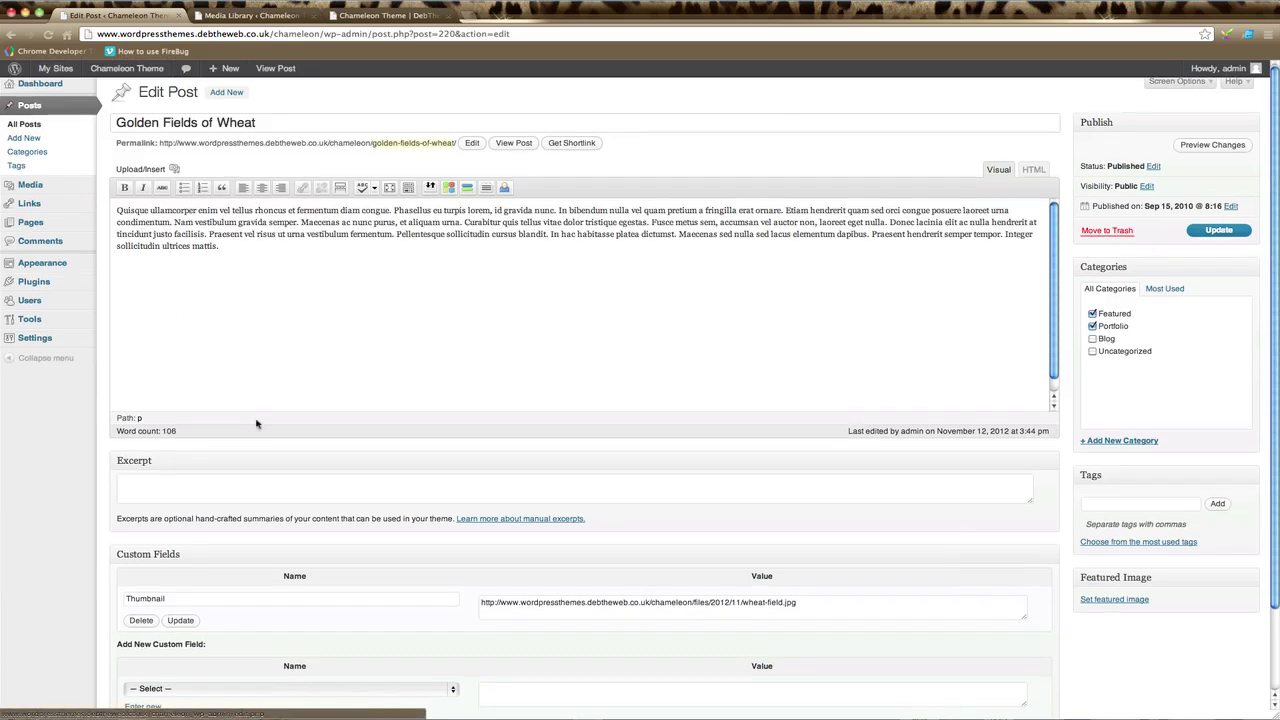
scroll(256, 422, "down", 2)
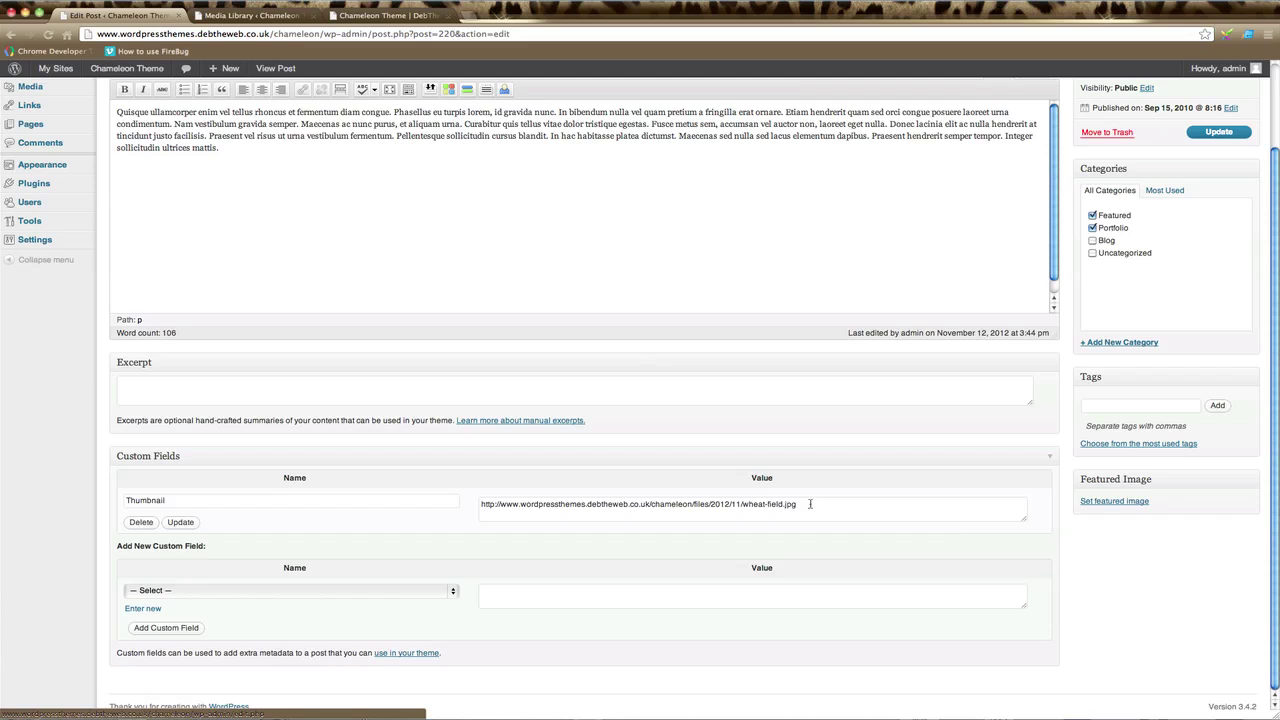
left_click(182, 522)
scroll(746, 523, "up", 2)
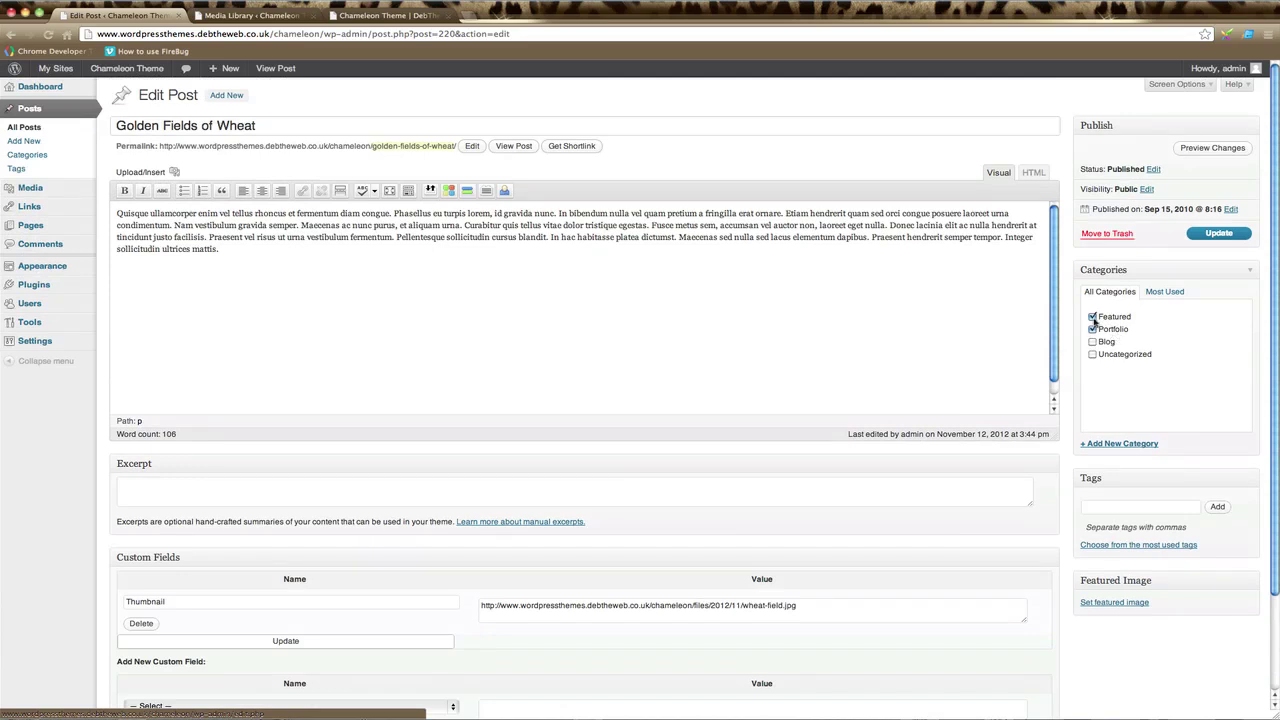
left_click(1214, 236)
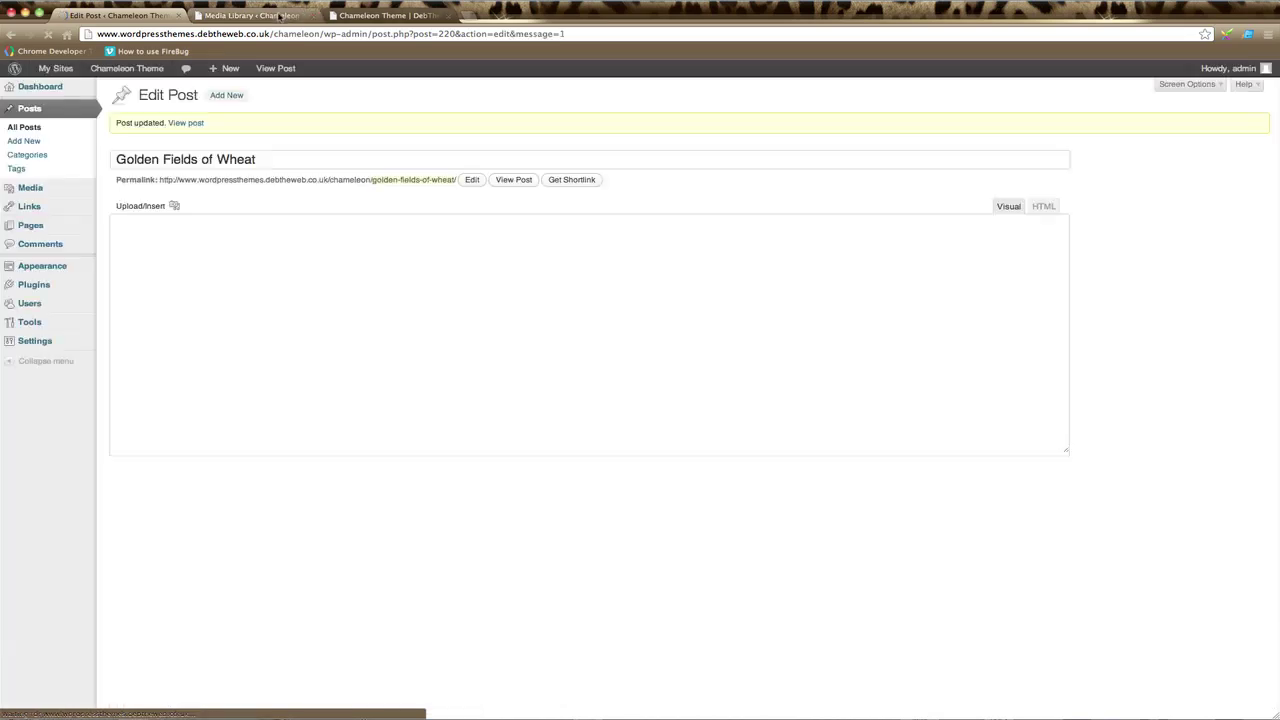
- Reload the live Chameleon homepage to show the slider opening on the Featured Image slide
left_click(358, 17)
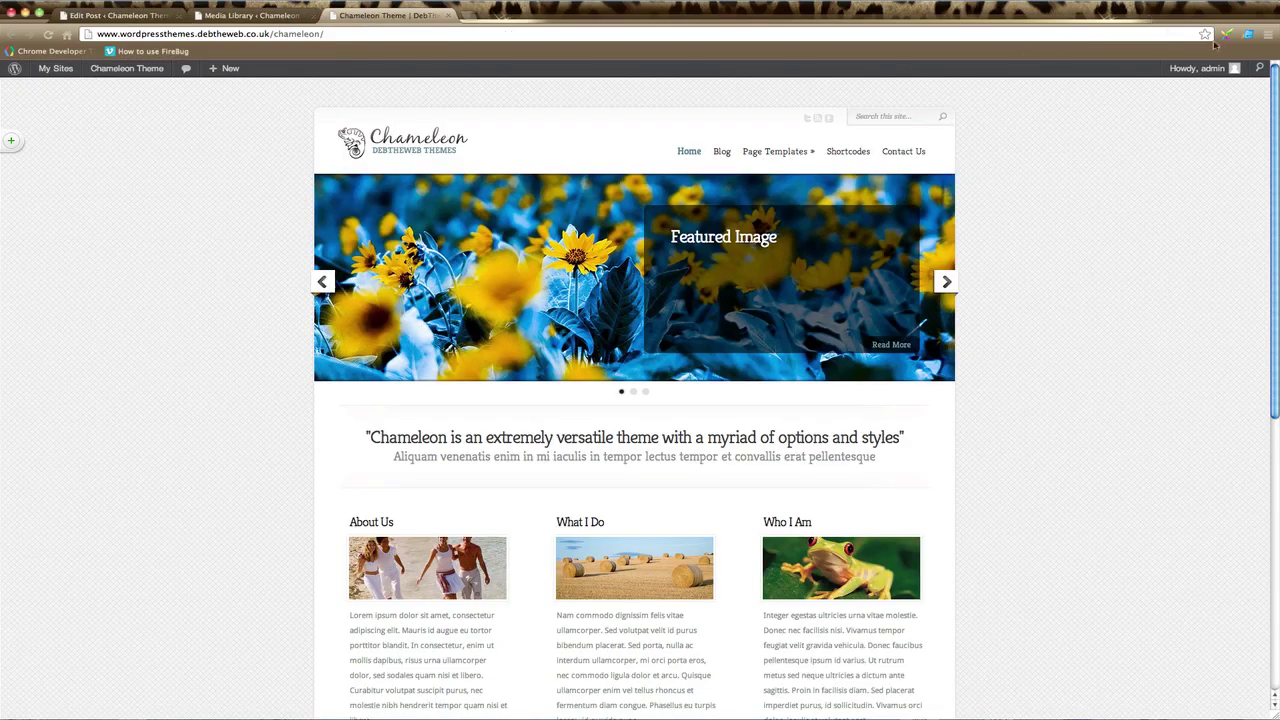
left_click(48, 34)
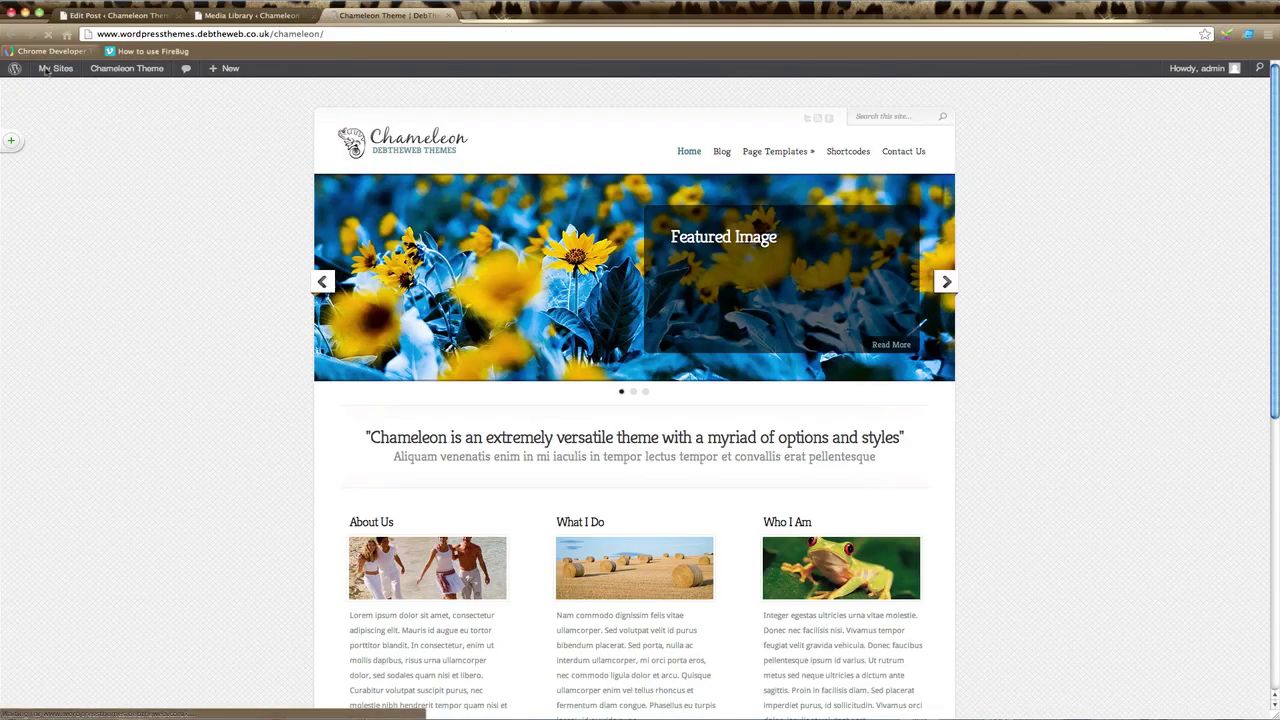